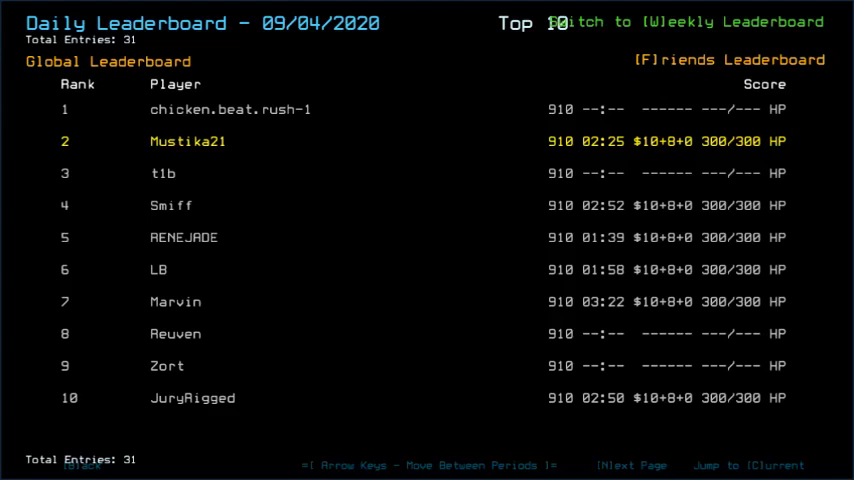
- Browse back through the 09/03 and 09/02 daily leaderboards, then forward to 09/04
key("Left")
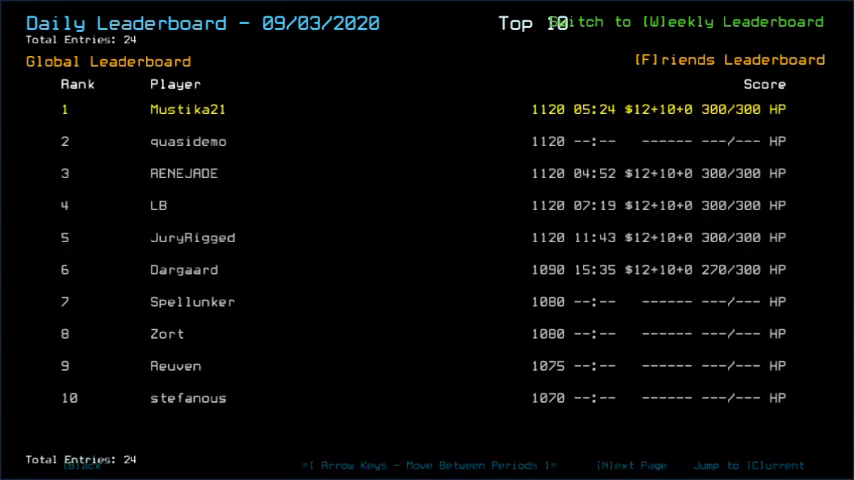
key("Left")
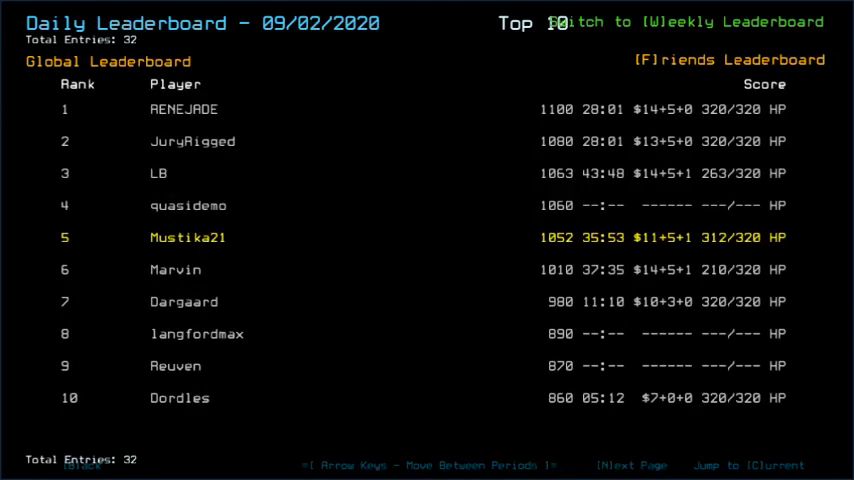
key("Right")
key("Right")
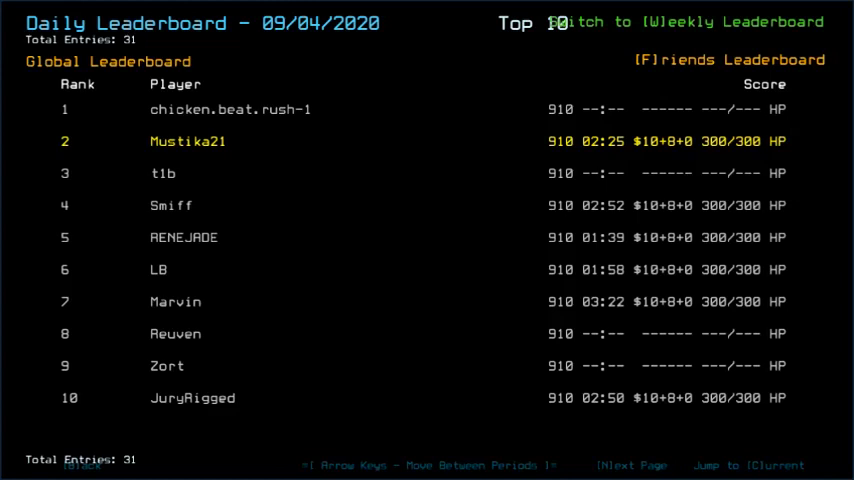
- Filter the leaderboard to friends, then leave it and start the daily challenge
key("f")
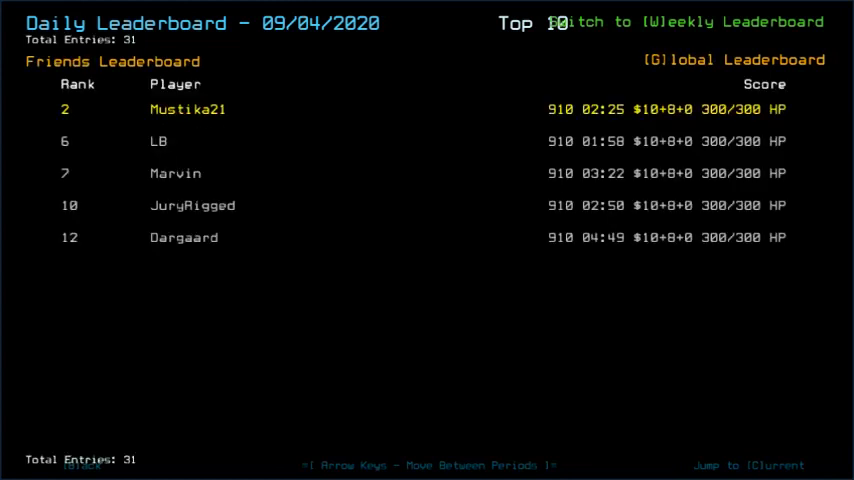
key("Escape")
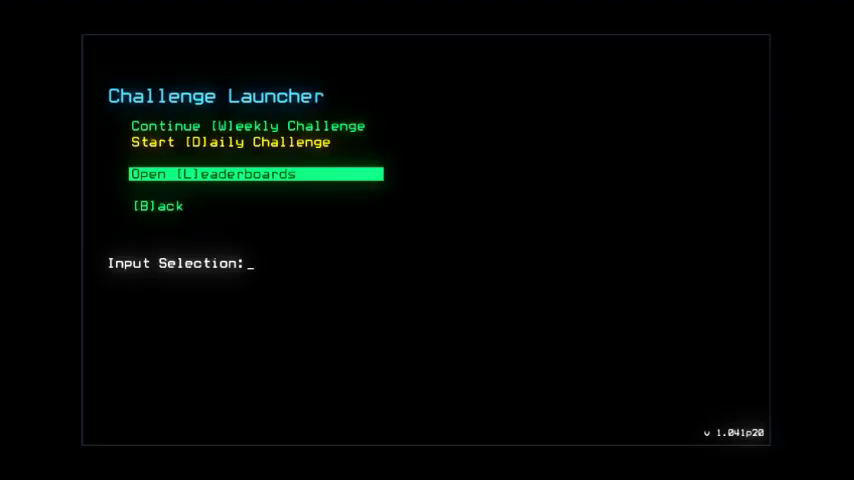
key("d")
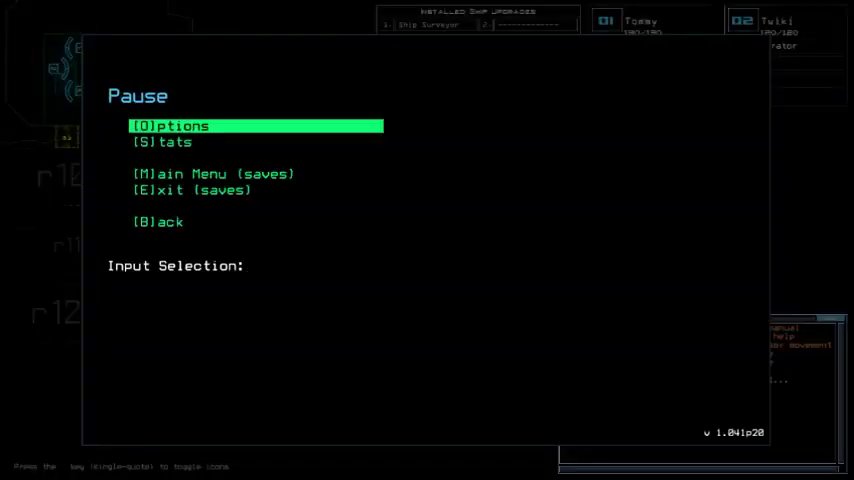
- Set graphics to Far View Simple, Quality Medium, Clutter Few, then resume play
key("o")
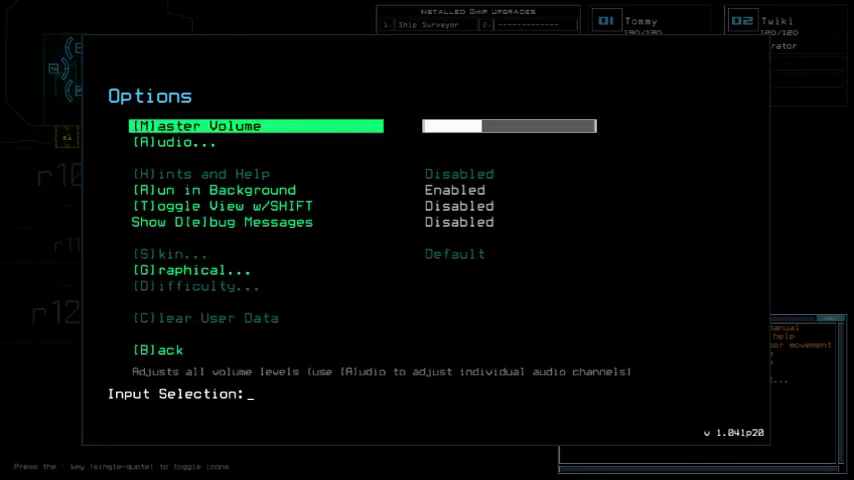
key("g")
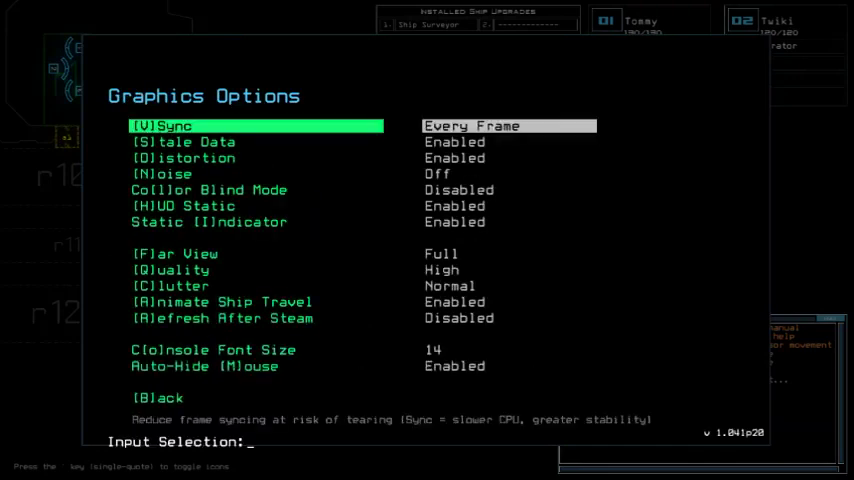
key("f")
key("q")
key("c")
key("b")
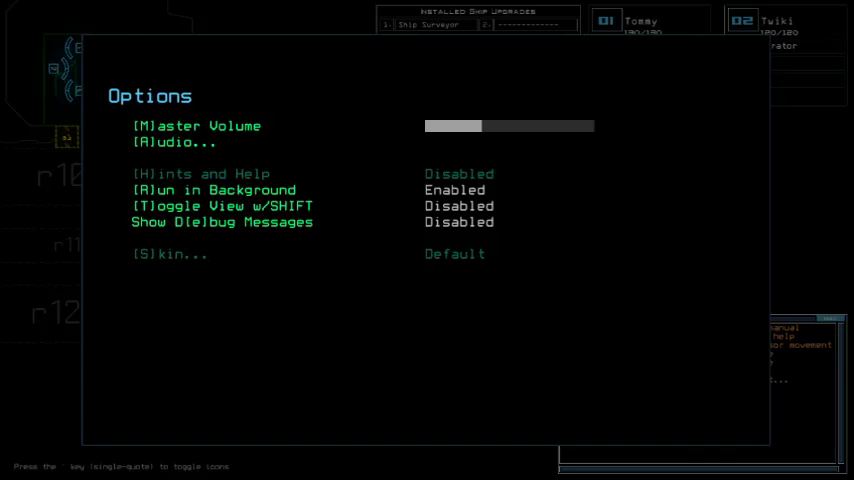
key("b")
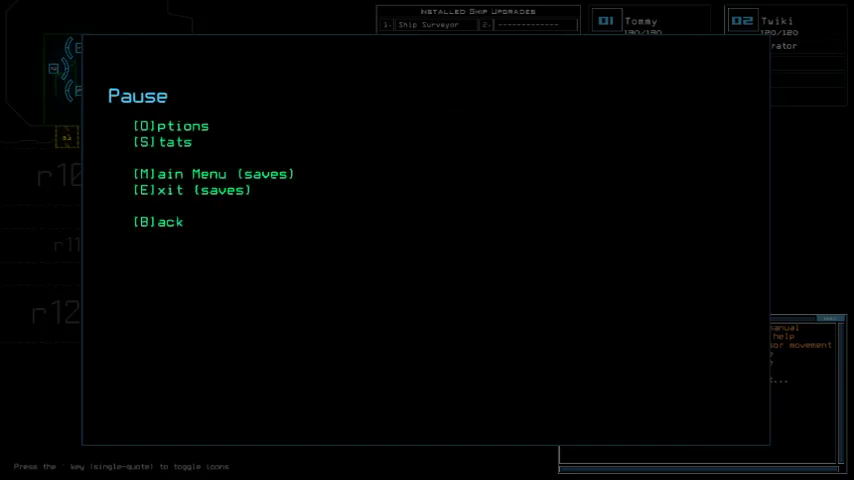
key("b")
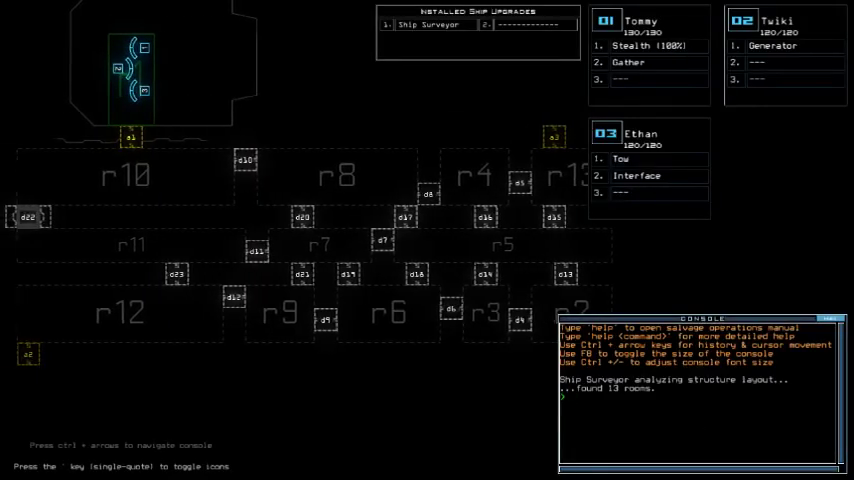
- Pan the ship schematic, then run 'status': Military A, medium hull, scrap capacity 60
key("ctrl+Left")
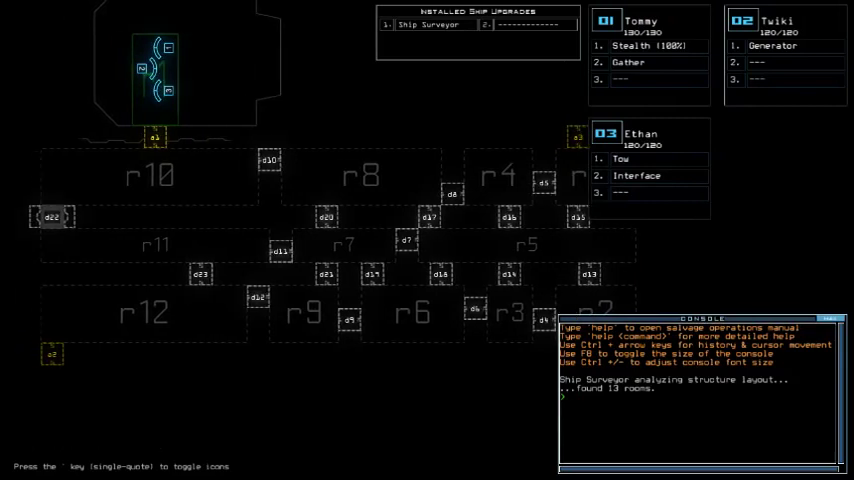
key("ctrl+Right")
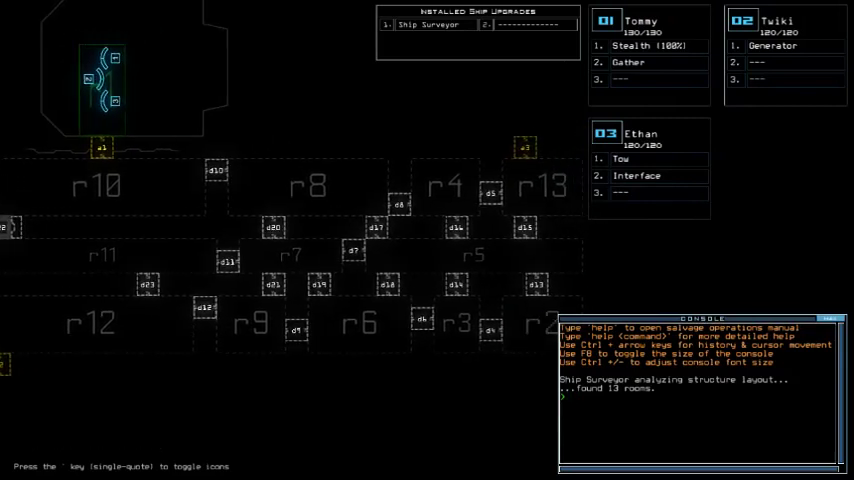
key("ctrl+Left")
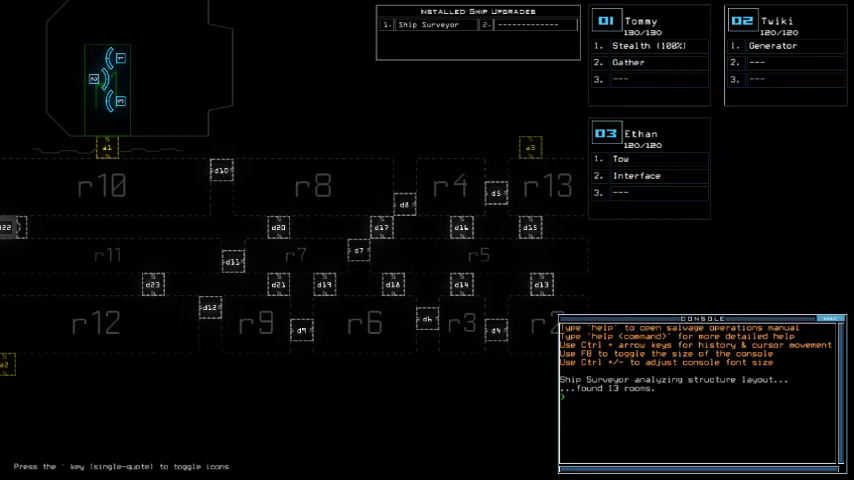
type("status")
key("Return")
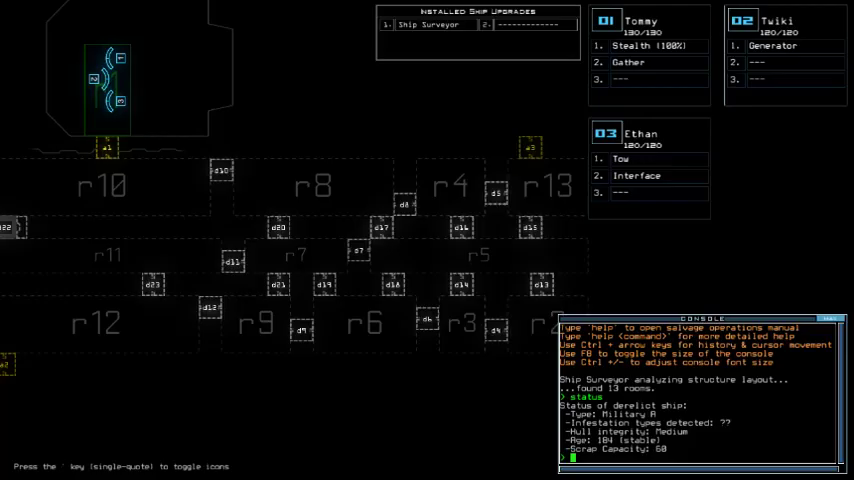
- Swap upgrades so drone 03 has Stealth and Gather and drone 02 has Tow
key("Tab")
type("swap")
key("Return")
key("Escape")
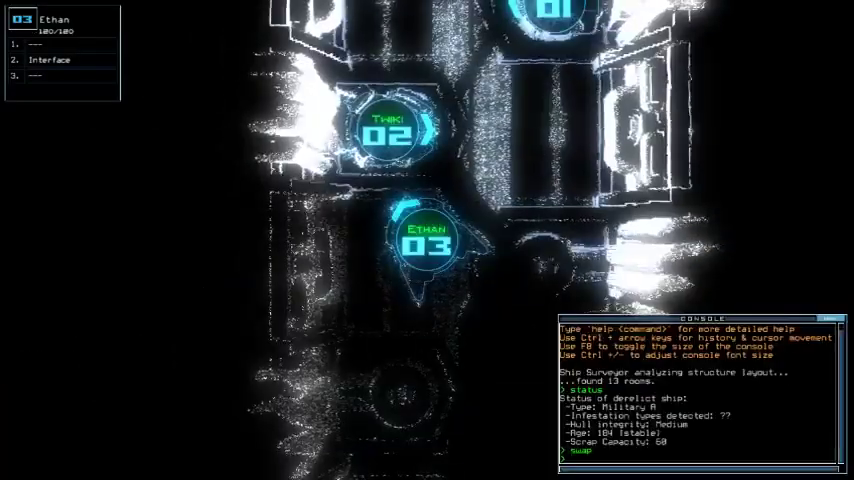
type("ias")
key("Return")
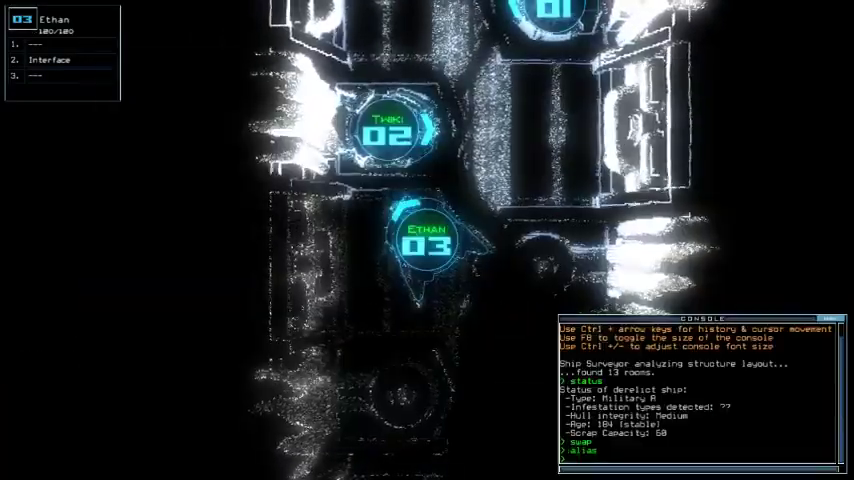
key("Escape")
type("swap")
key("Return")
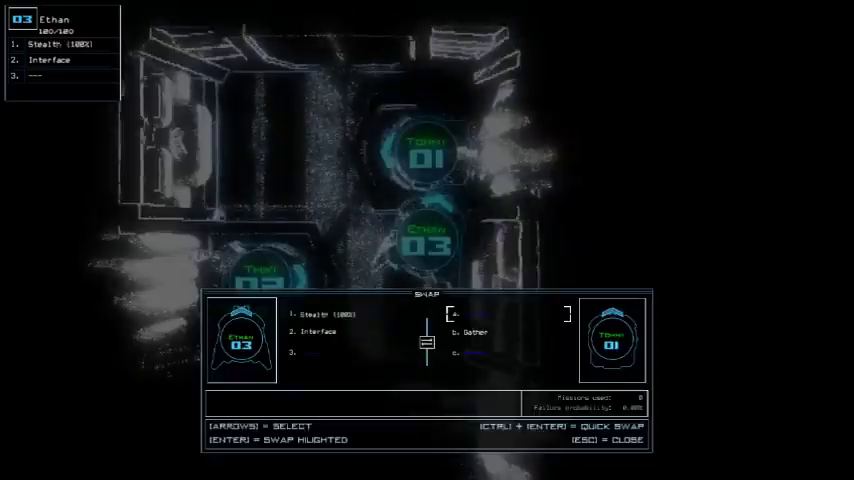
key("Escape")
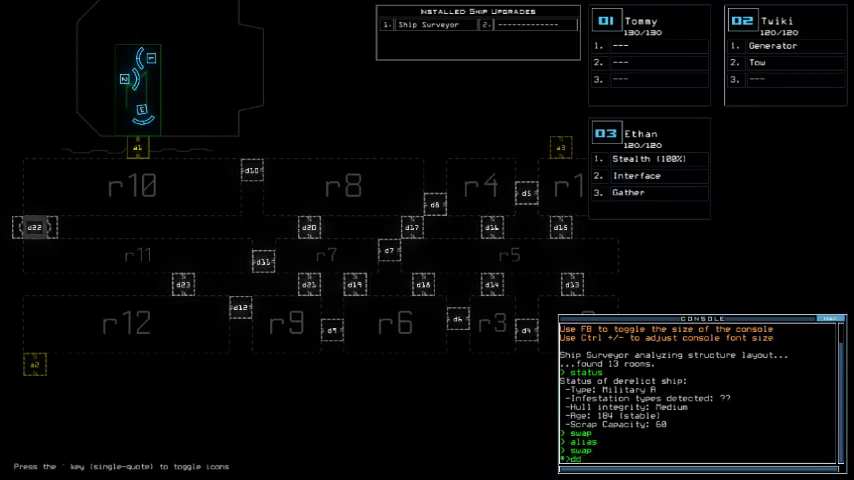
type("dd a3")
- Redock the boarding ship at a3, a2, then a1, and start the mission
key("Return")
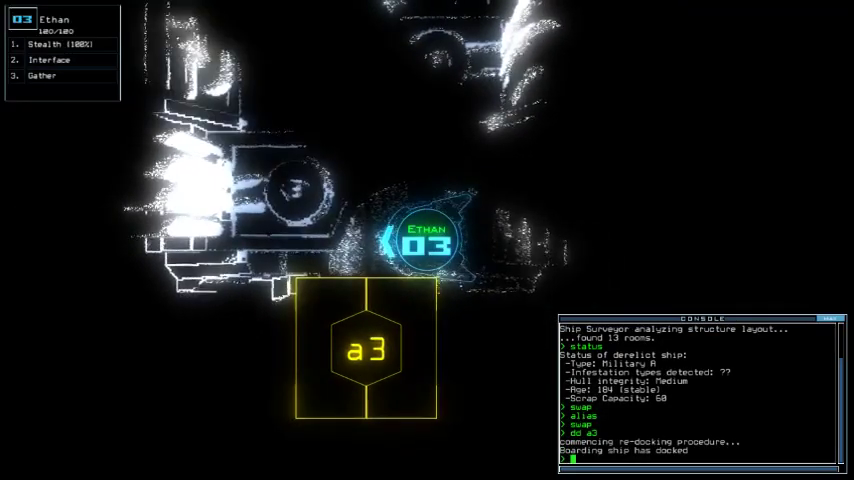
type("dd a2")
key("Return")
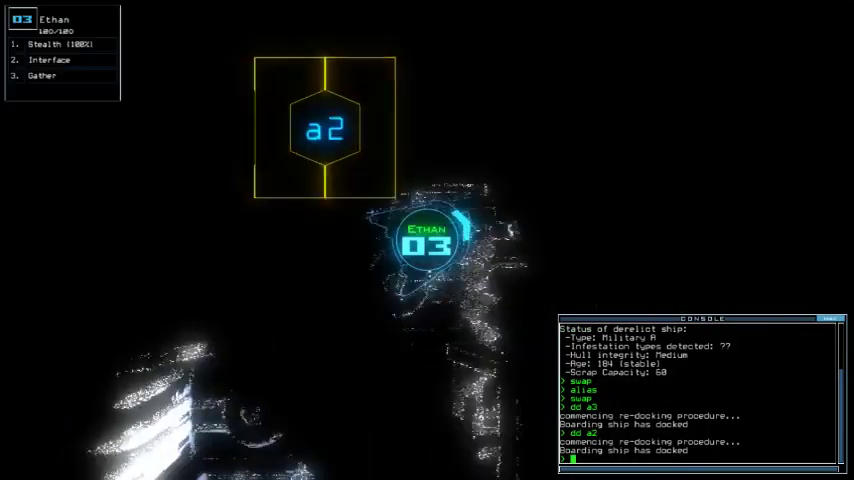
type("d a1")
key("Return")
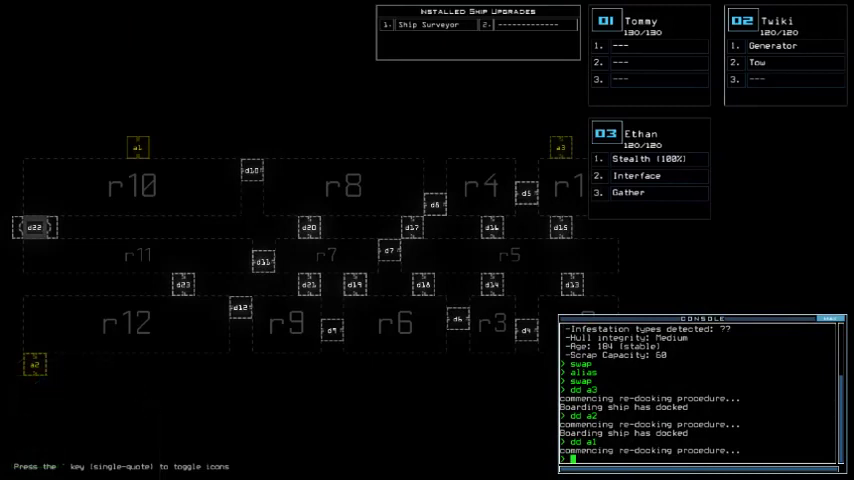
type("go")
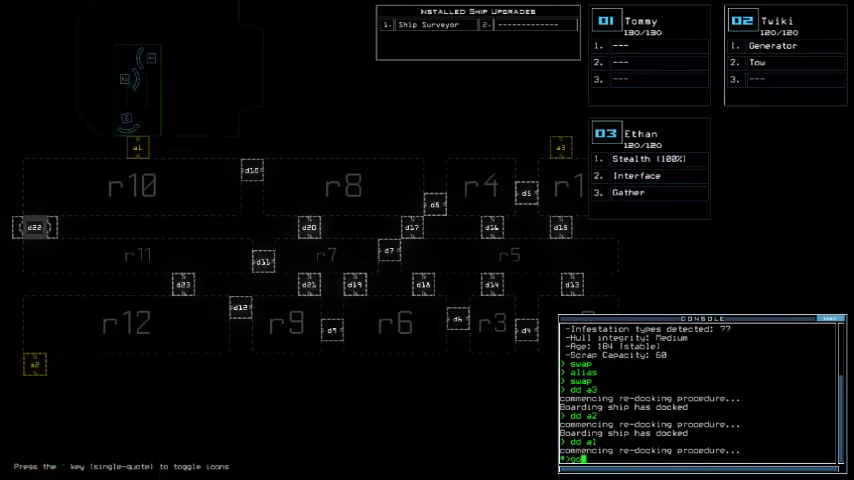
key("Return")
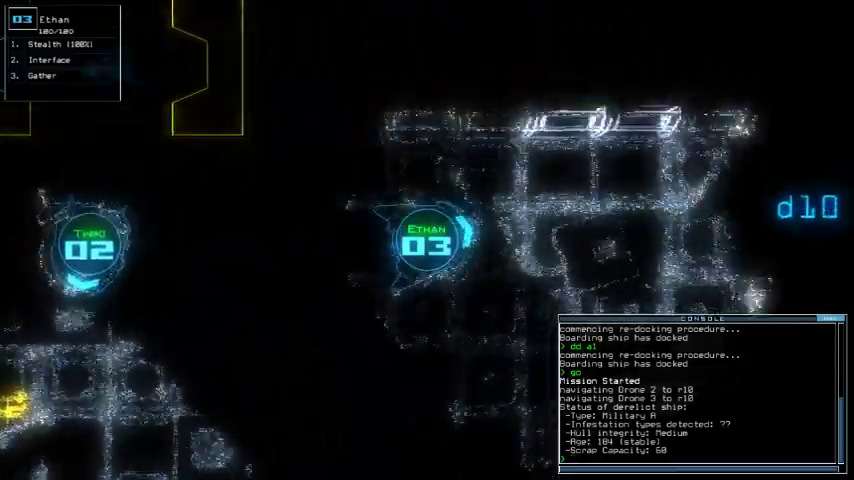
- Activate the generator with drone 02, send drone 1 to r10, and gather scrap
key("space")
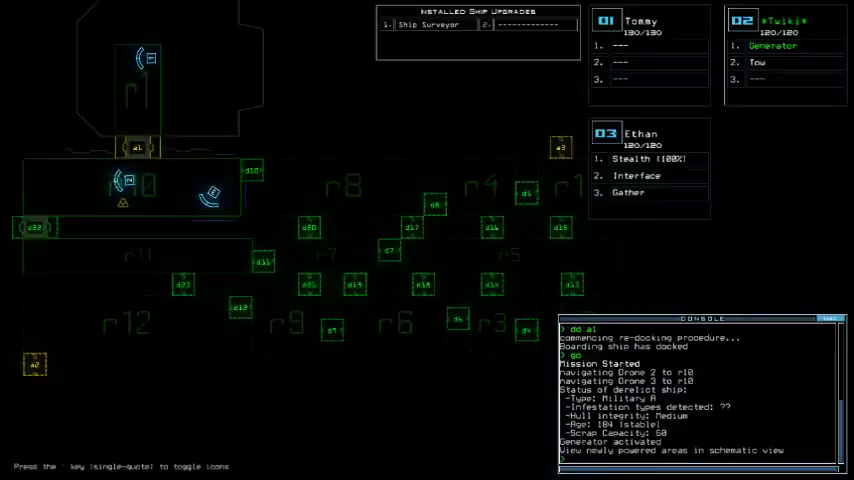
key("space")
type("navigate 1")
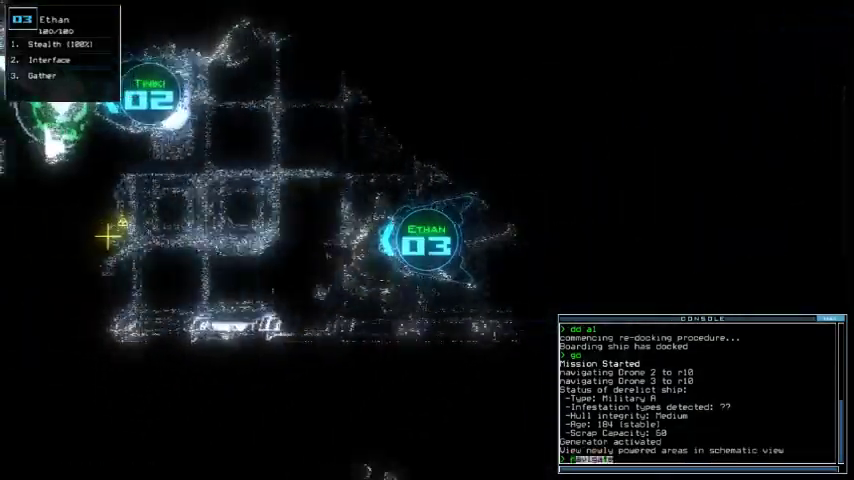
key("Return")
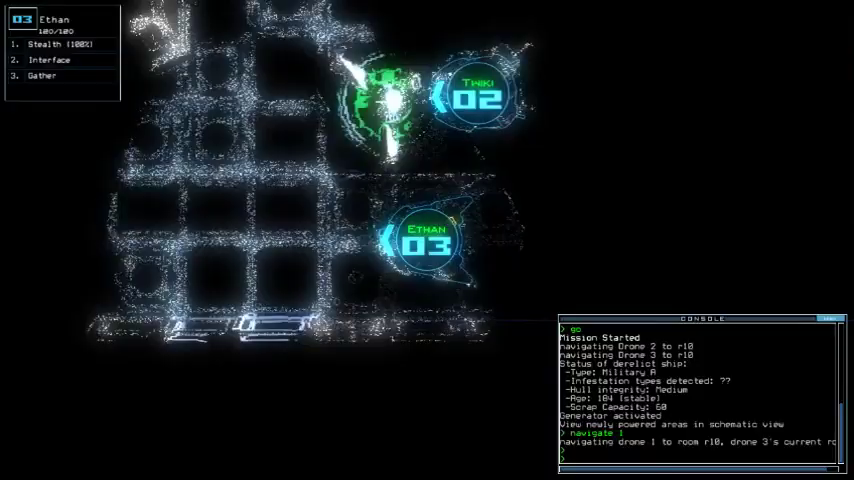
type("g")
key("Return")
- With drone 03, close door d22, gather scrap, try for fuel; send drone 1 to r1
key("3")
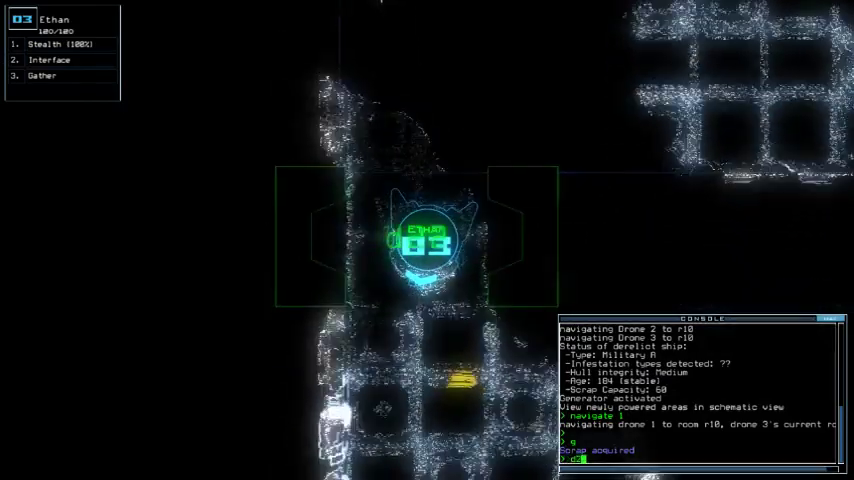
type("d22")
key("Return")
type("g")
key("Return")
type("g")
key("Return")
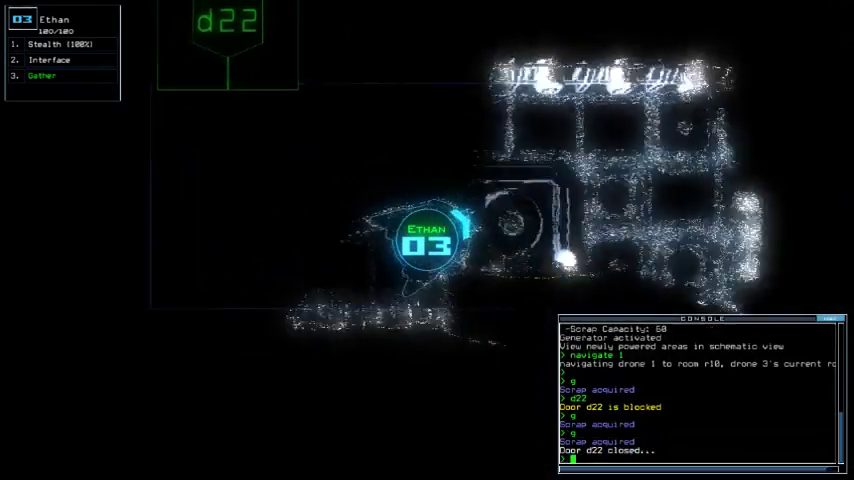
key("space")
type("g")
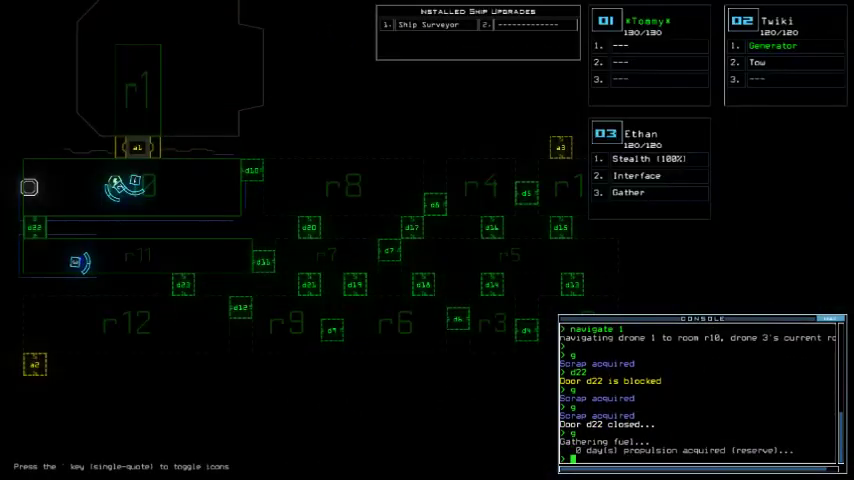
type("back 1")
key("Return")
key("3")
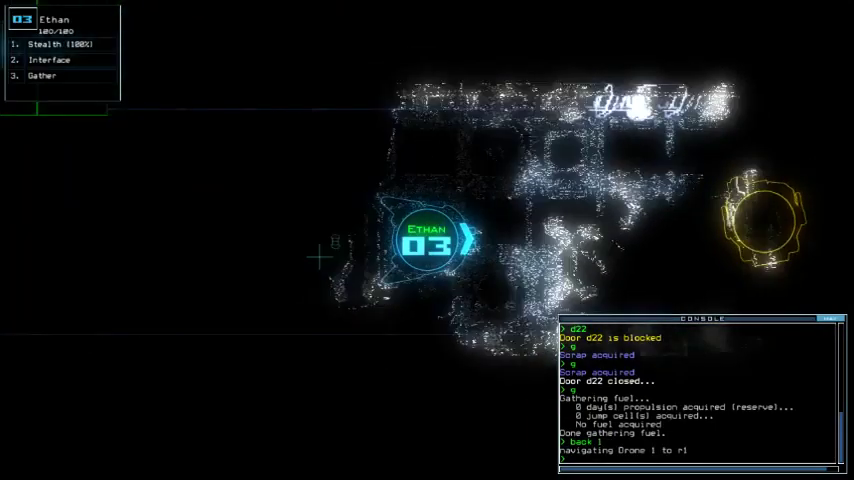
- Give drone 1 the Tow upgrade and send it to r11 for the derelict drone
key("1")
key("s")
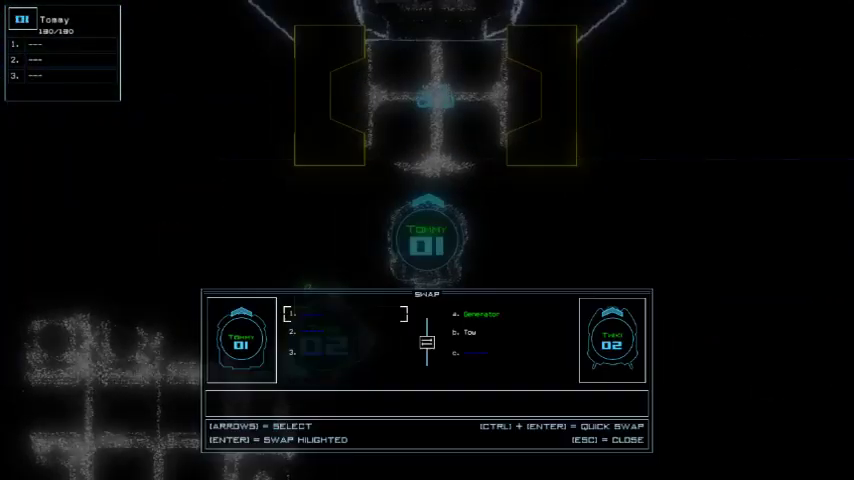
key("Escape")
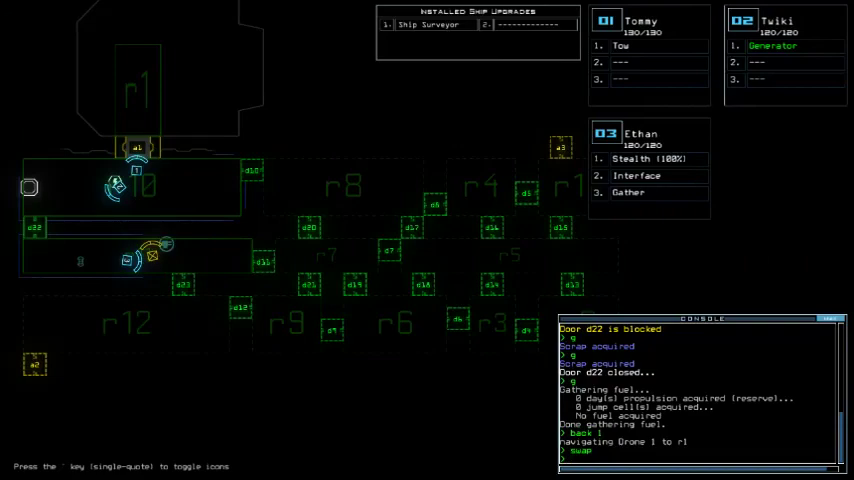
type("d22take 1 r11")
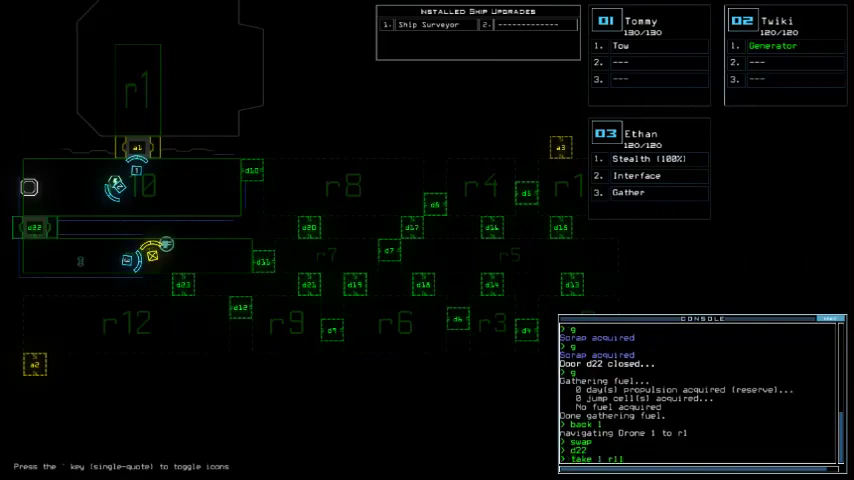
key("Return")
type("3")
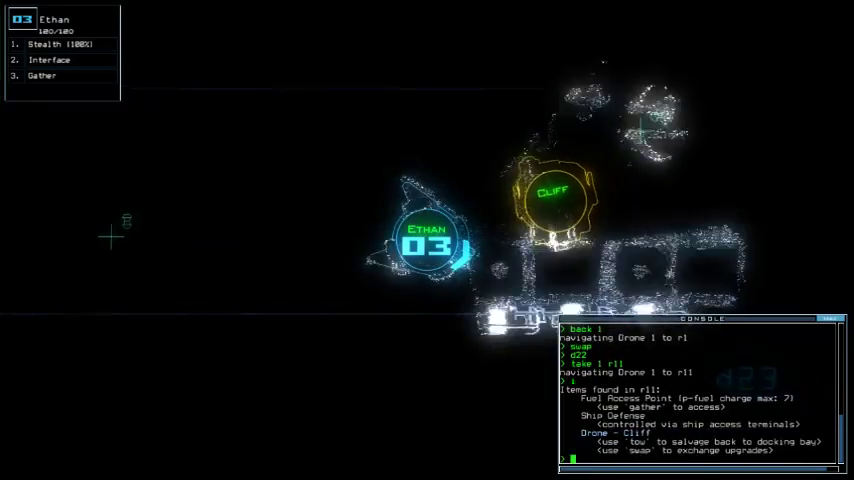
type("swap")
key("Return")
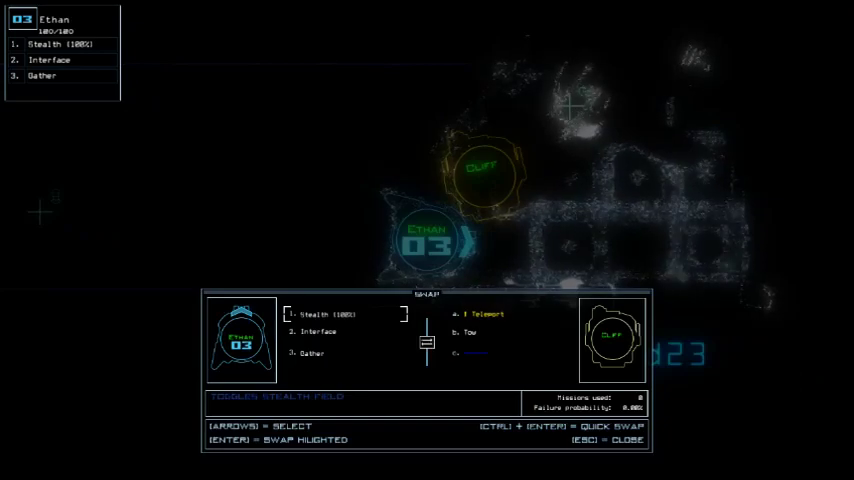
key("Escape")
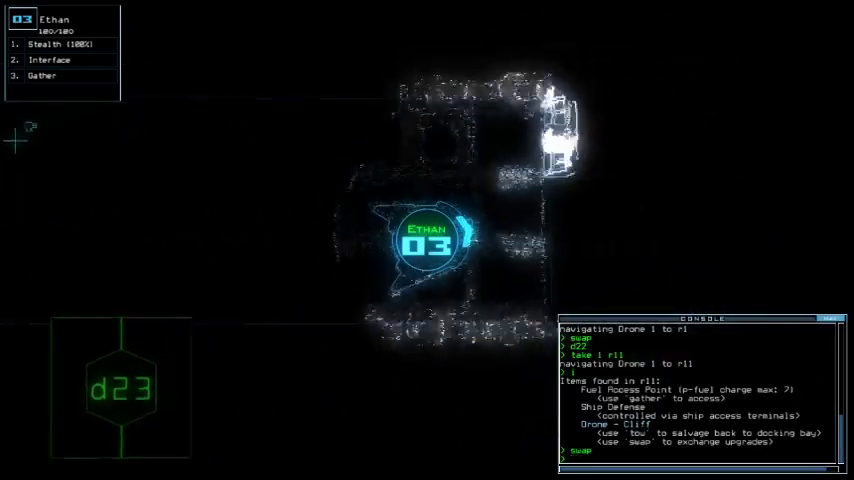
- Sneak drone 3 through door d11, close surrounding doors, and take the ship defenses
key("Tab")
key("Tab")
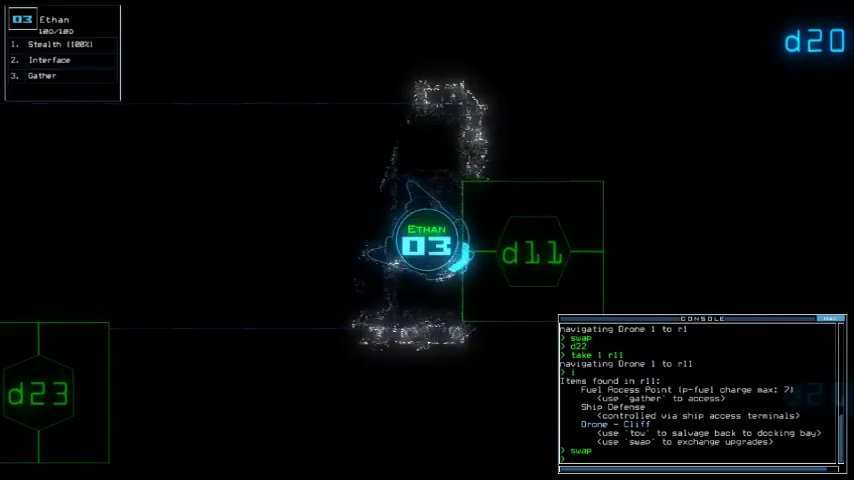
key("Return")
type("d11")
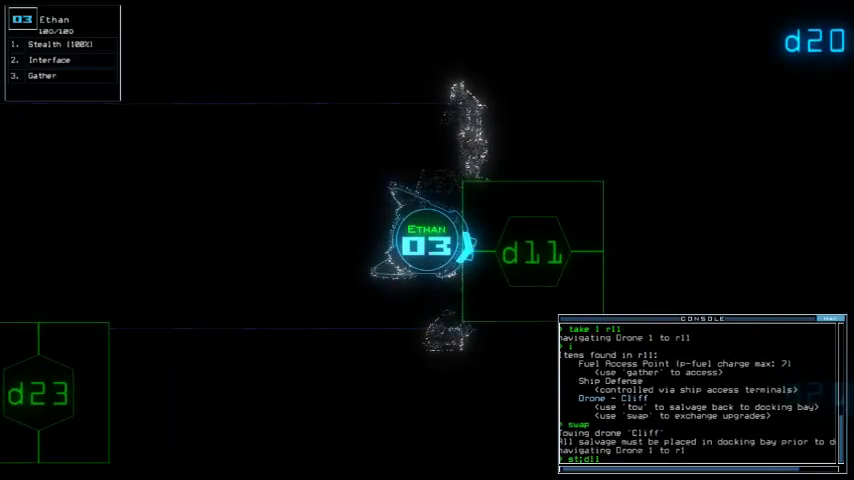
key("Return")
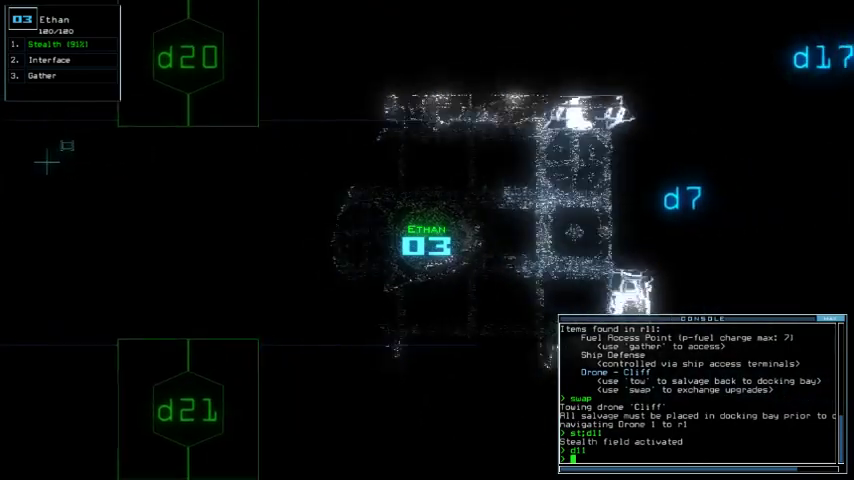
key("Tab")
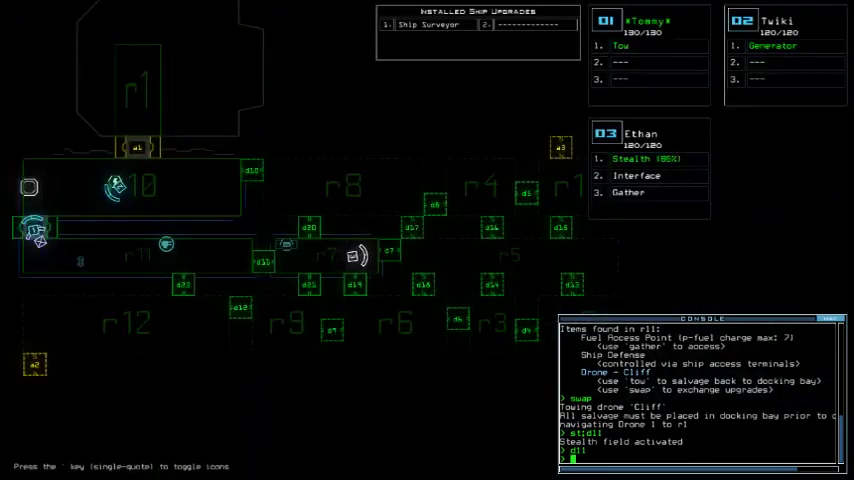
key("Tab")
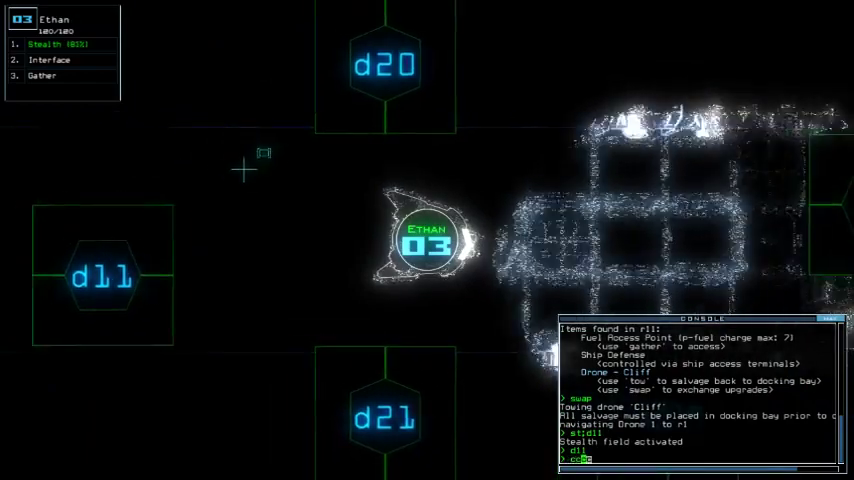
type("cccc")
key("Return")
type("defense")
key("Return")
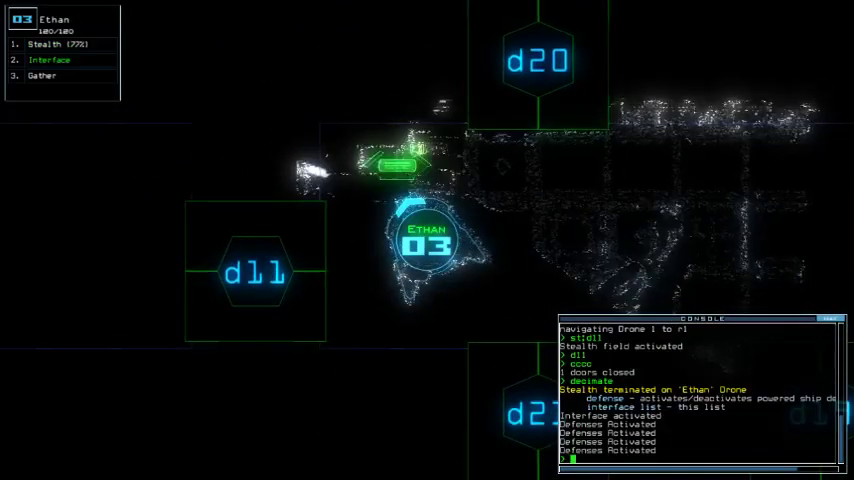
- Sneak Ethan through doors d20 and d12, scan room r12, and close the doors
key("Tab")
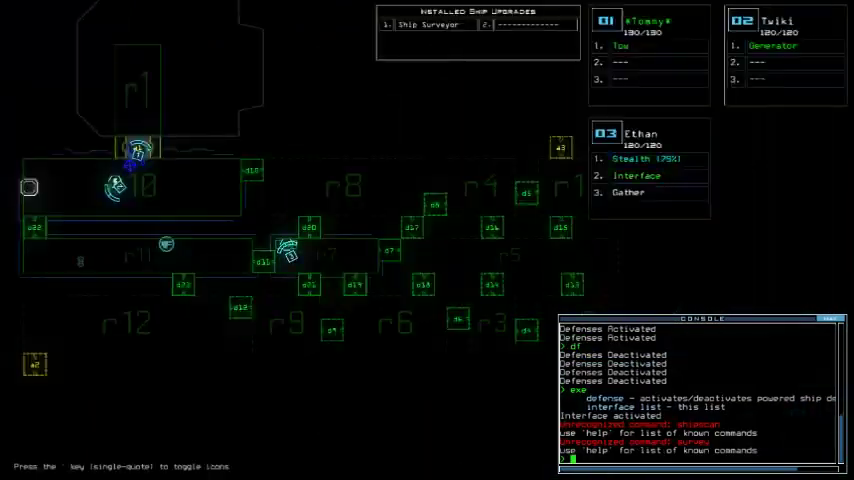
key("Tab")
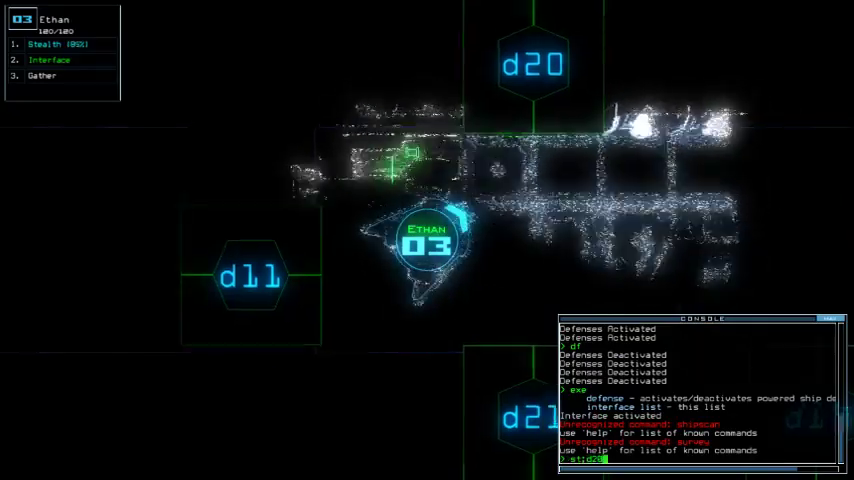
key("Return")
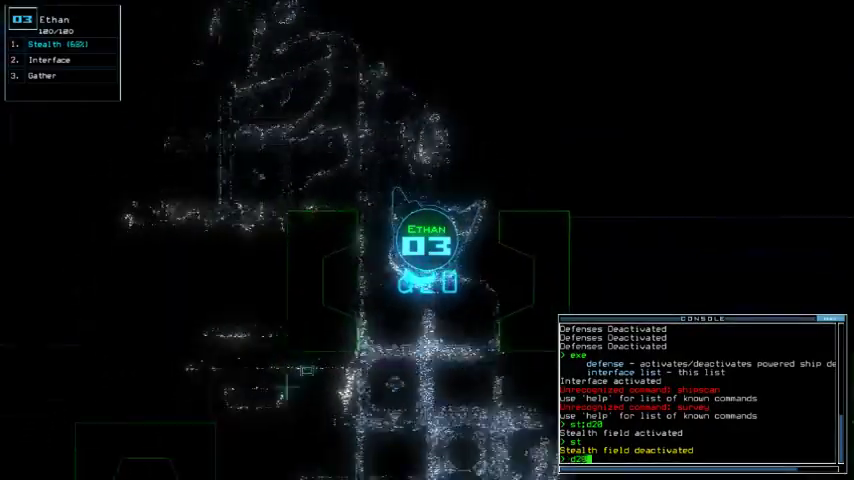
key("Return")
type("st")
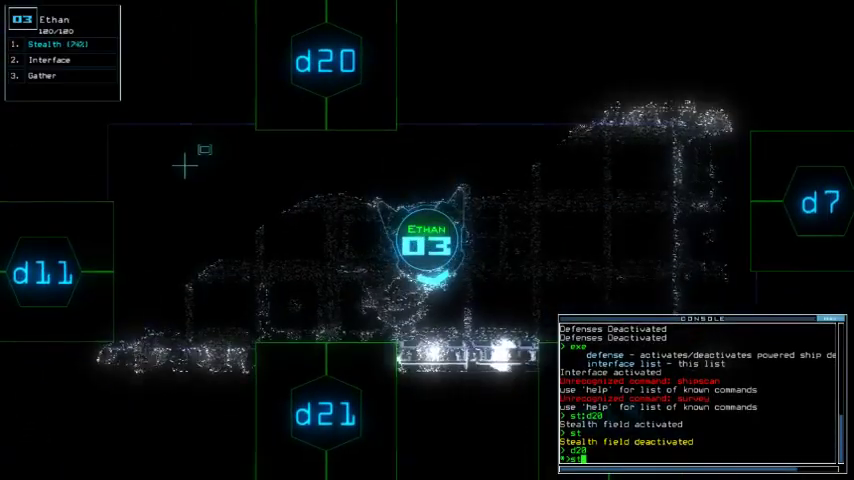
type("21")
key("Return")
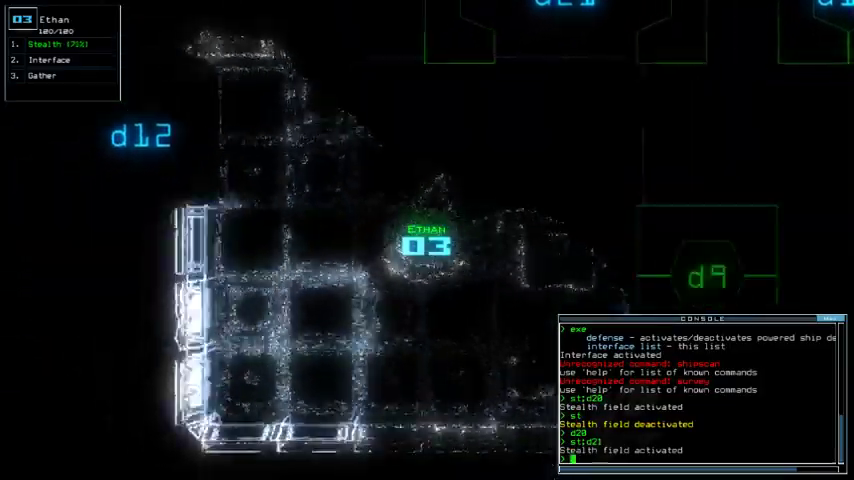
type("d12")
key("Return")
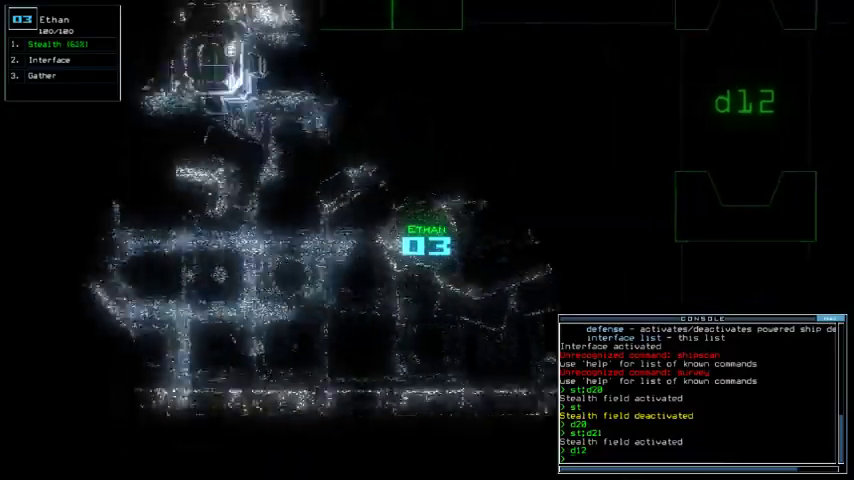
type("s")
key("Return")
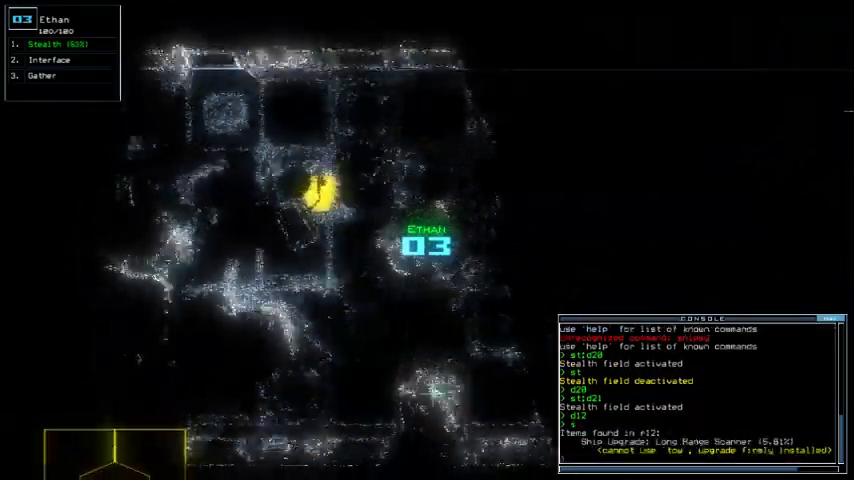
type("d")
key("Return")
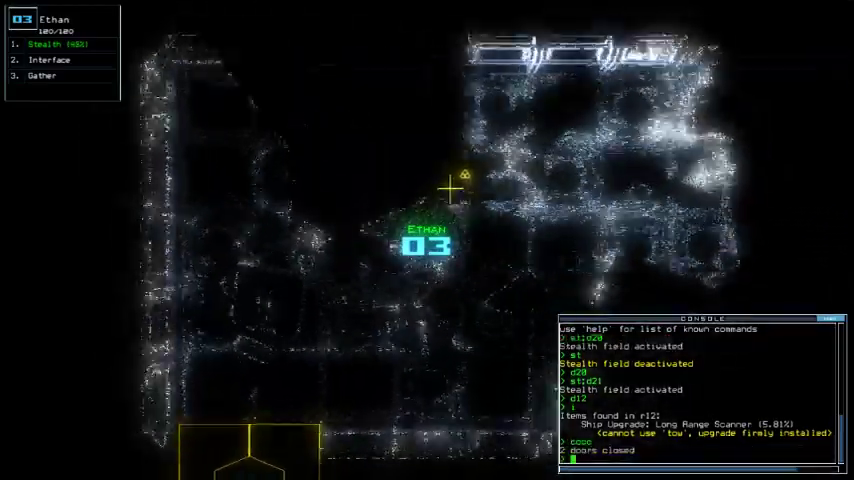
type("g")
- Gather scrap in r12 and send drone 2 back to room r1
key("Return")
type("d12")
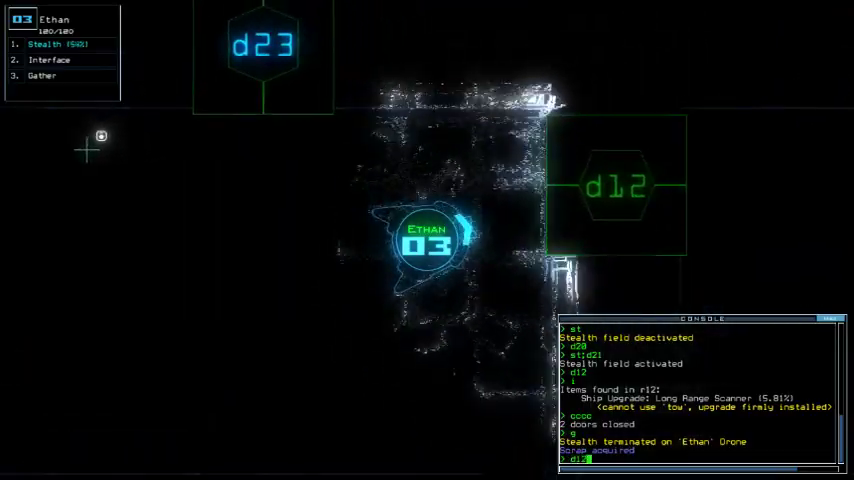
key("Return")
key("Return")
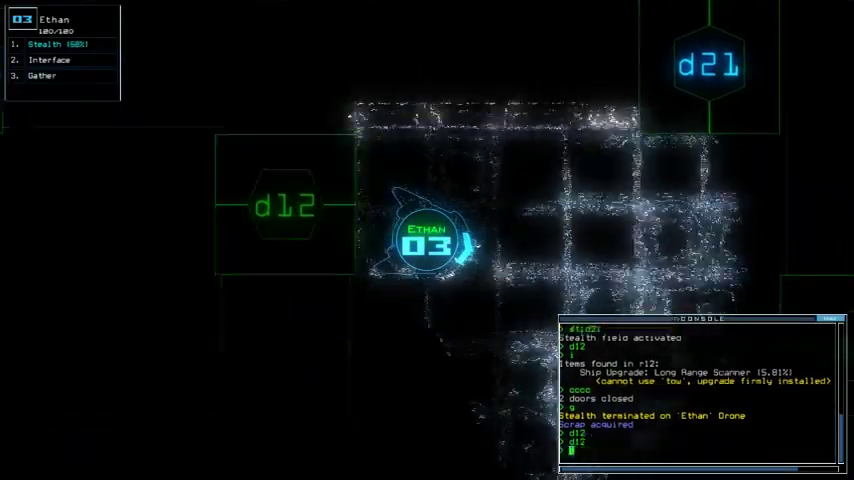
type("st:d9")
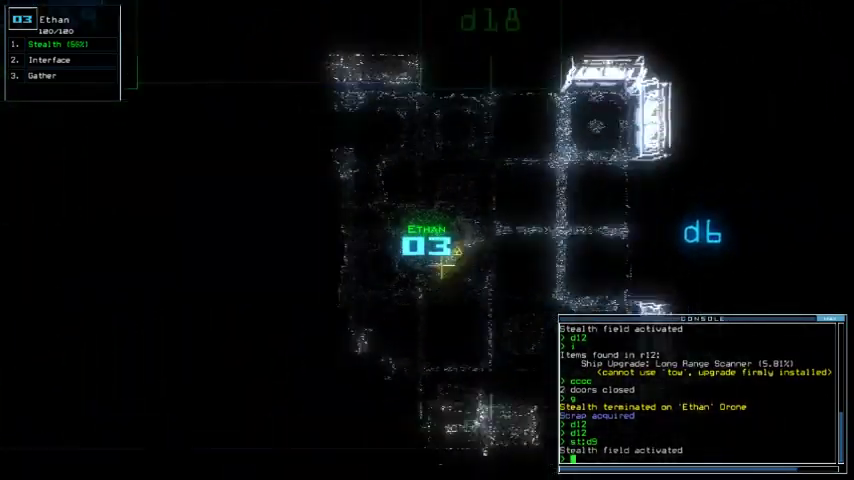
key("space")
type("g")
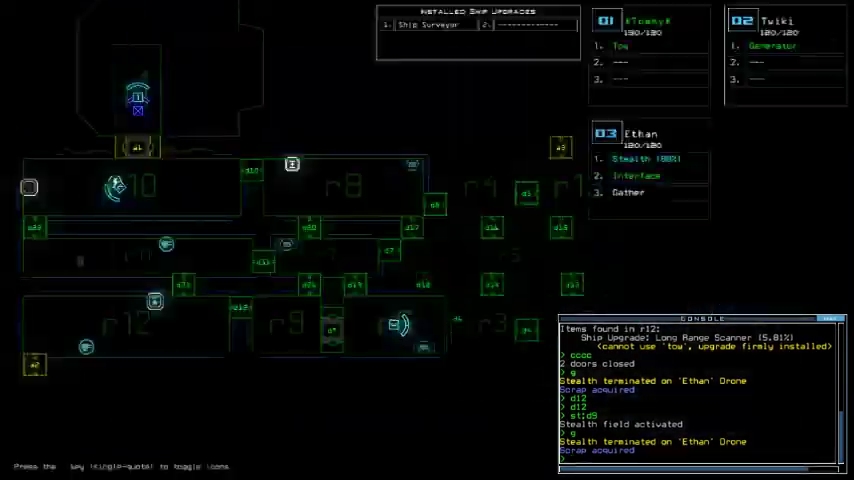
key("space")
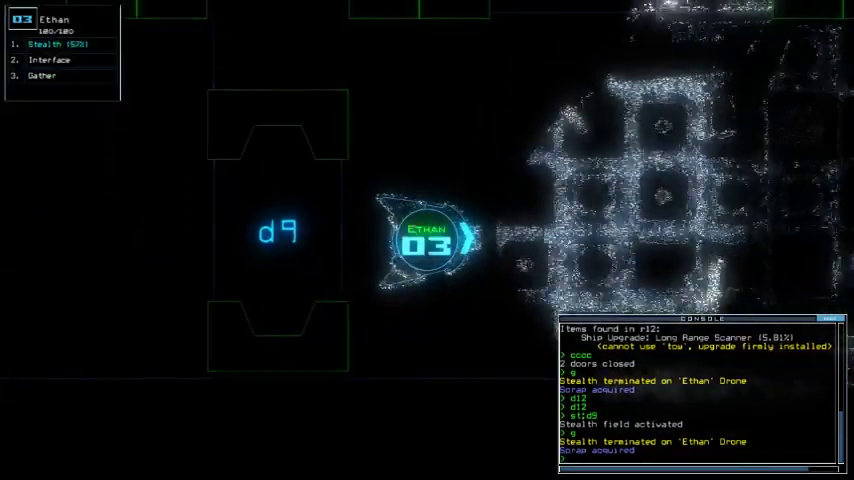
type("d12")
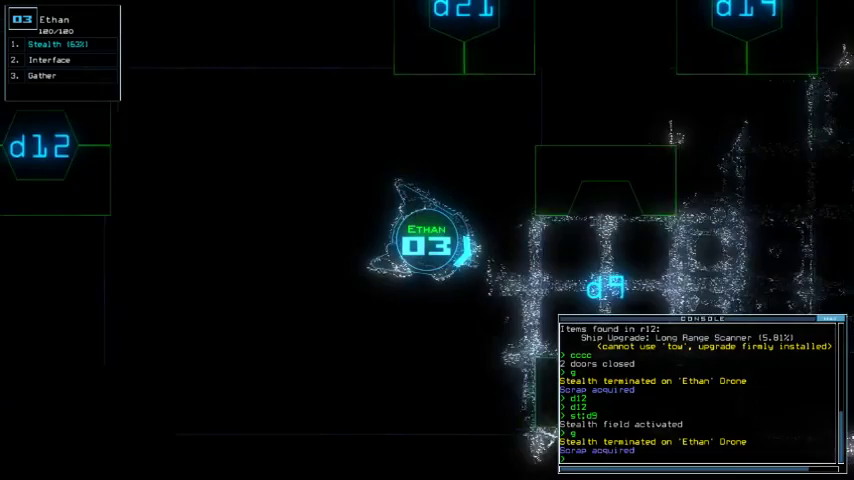
key("Return")
type("back 2")
key("Return")
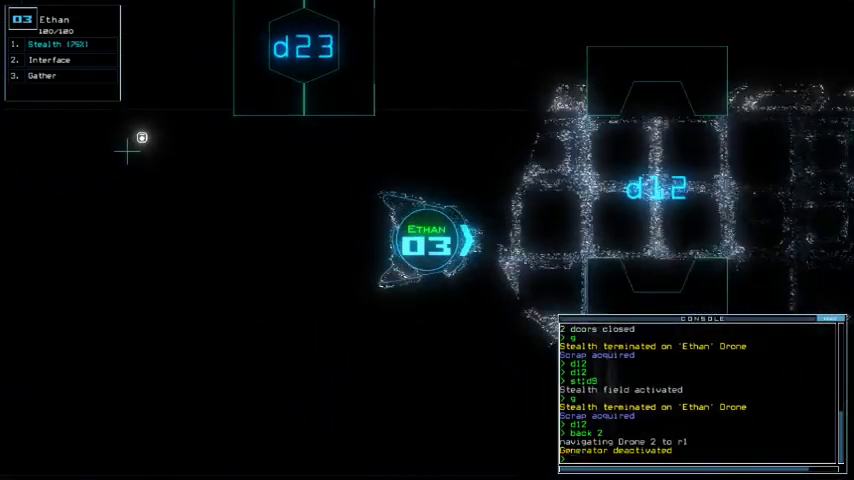
- Stop Tommy towing the Cliff drone
key("space")
key("space")
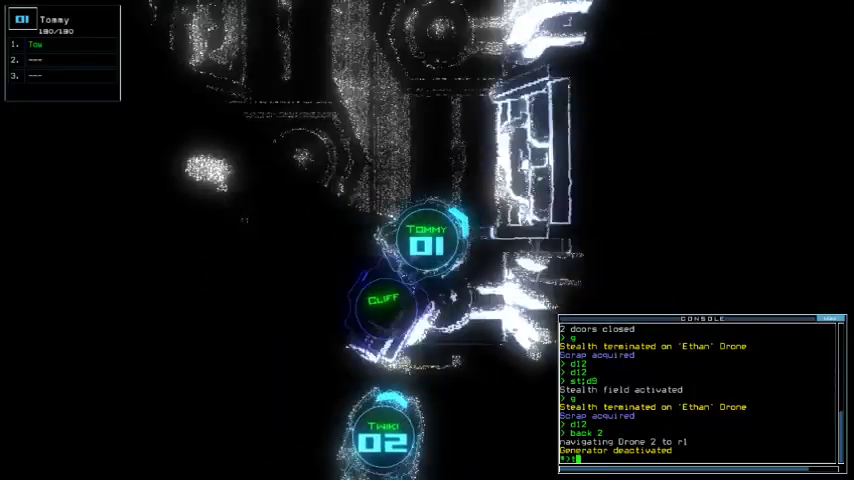
type("tow")
key("Return")
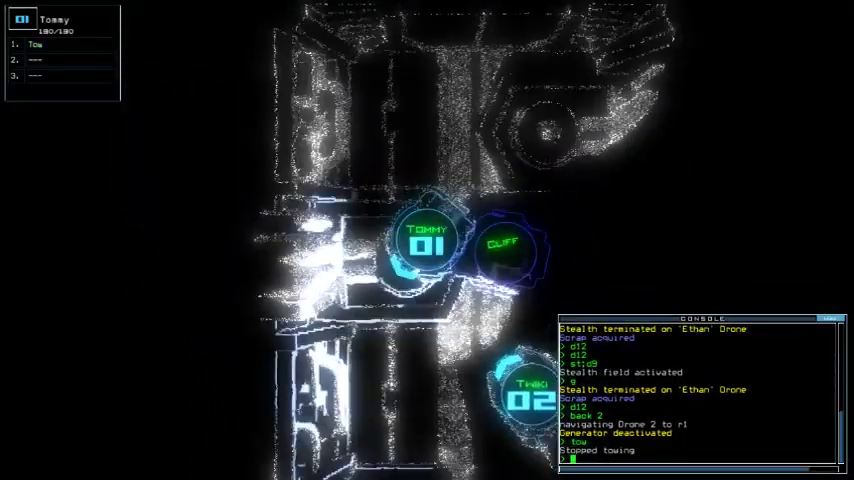
type("swap")
key("Return")
- Put Tow in Twiki's second slot, repower the generator, and send Ethan to d23
key("Escape")
type("2")
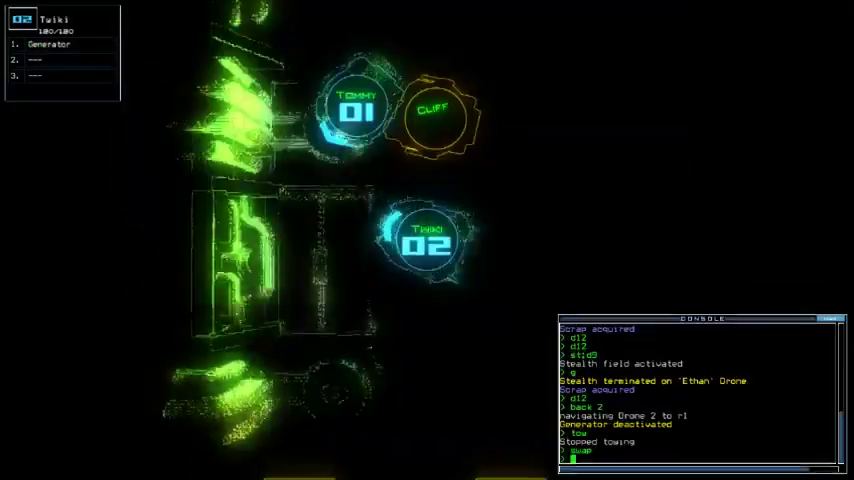
type("swap")
key("Return")
key("Return")
key("Escape")
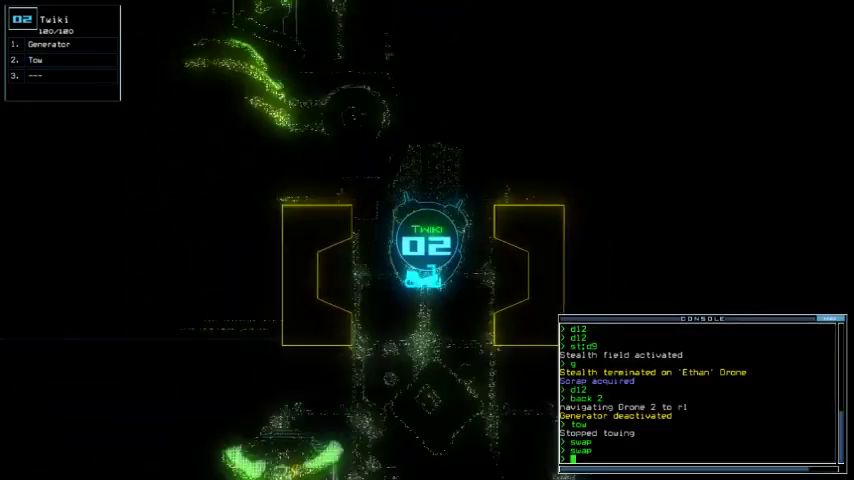
type("g")
key("Return")
type("3")
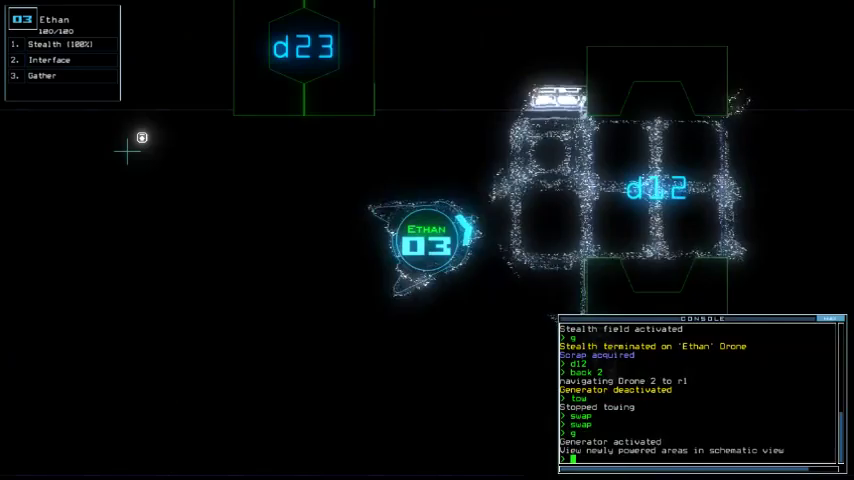
type("d23")
key("Return")
type("st")
- Cloak Ethan, move to door d11, close nearby doors, and toggle ship defenses
key("Return")
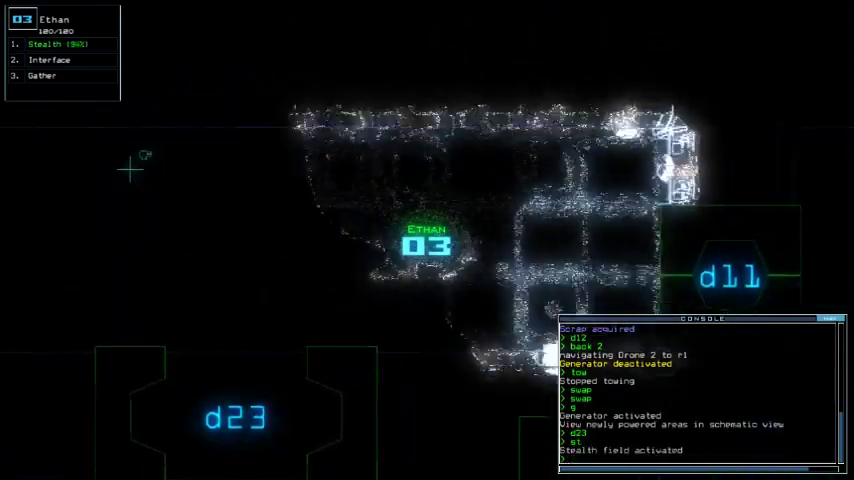
type("d11")
key("Return")
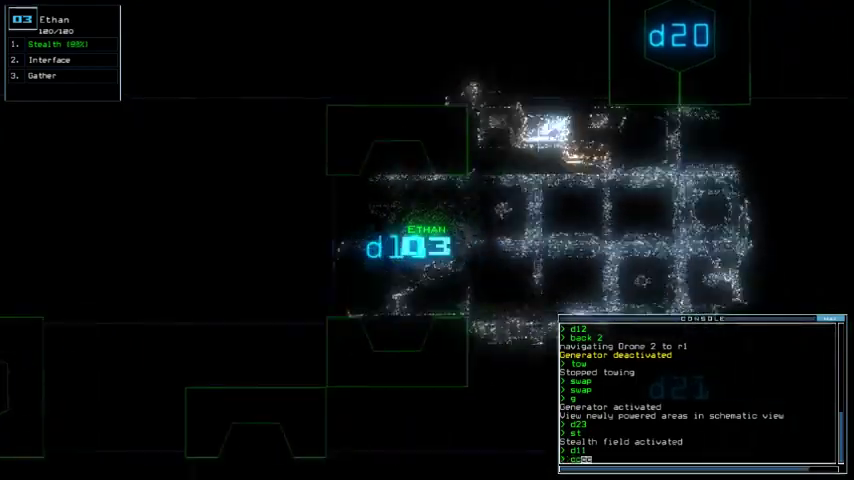
type("oo")
key("Return")
type("decimate")
key("Return")
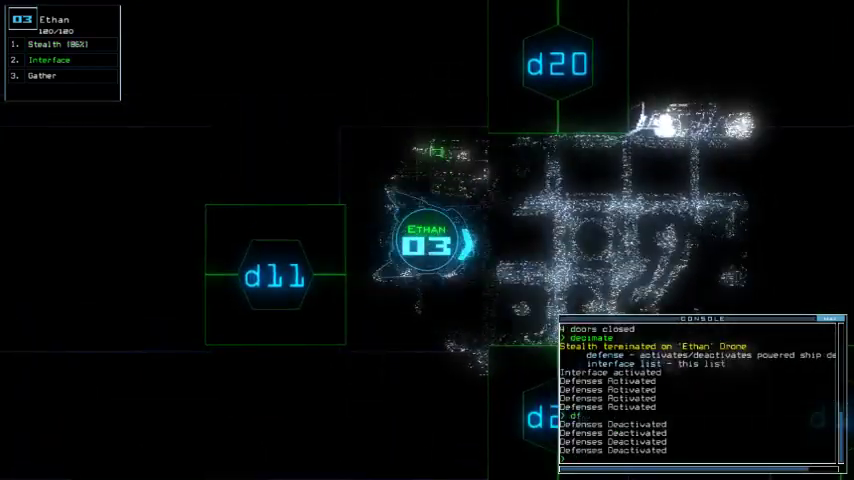
type("st;")
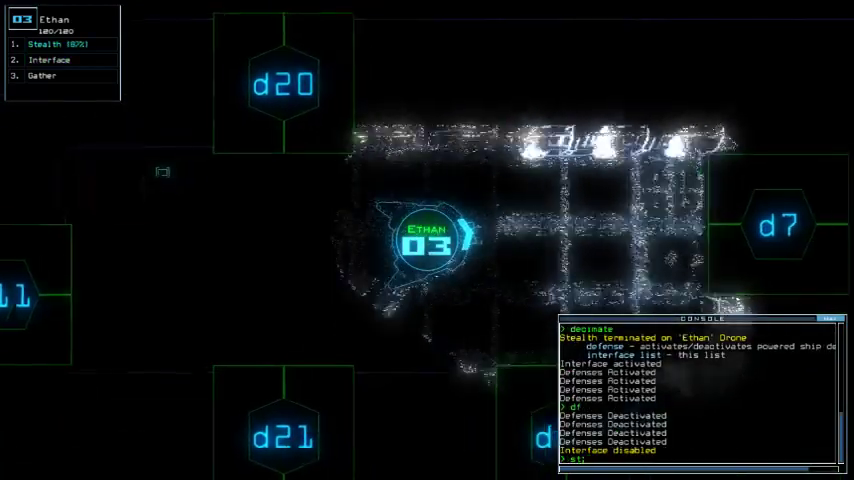
type("d7")
- Move Ethan to door d7, gather scrap, then head to d5 and drop stealth
key("Return")
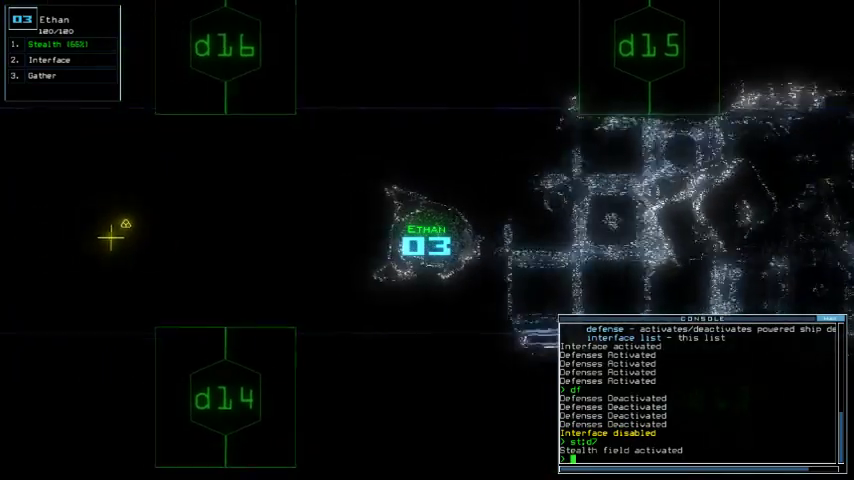
type("g")
key("Return")
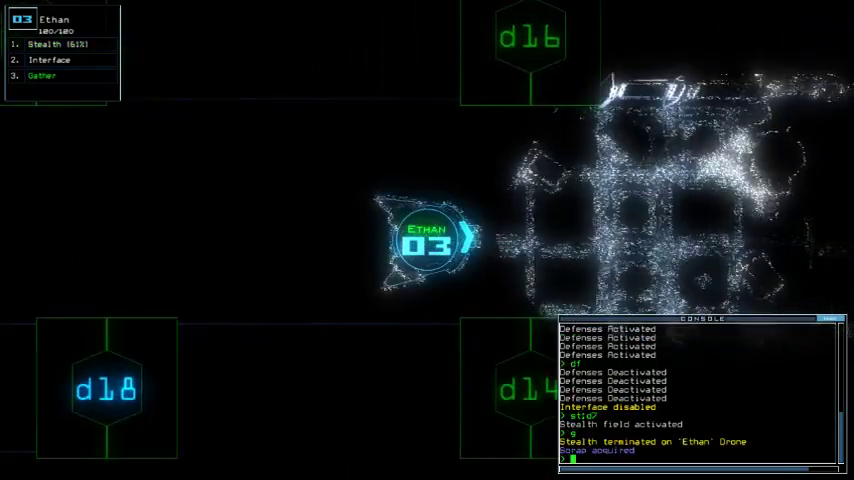
type("6")
key("Return")
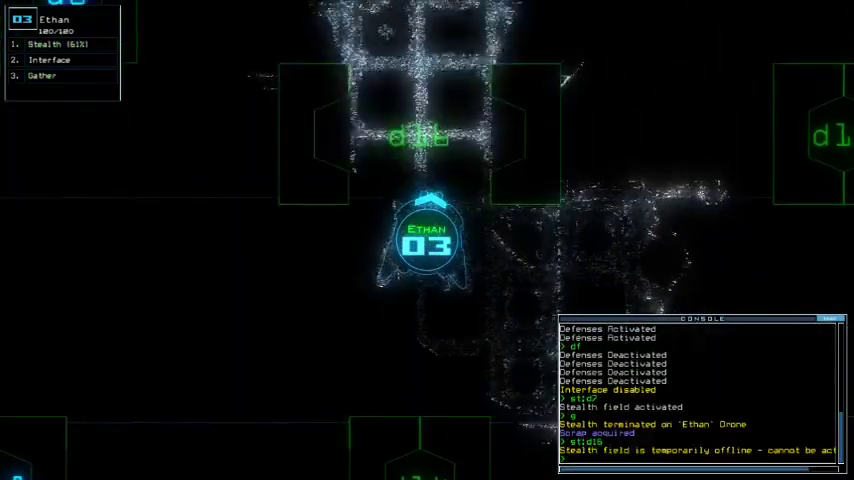
type("st")
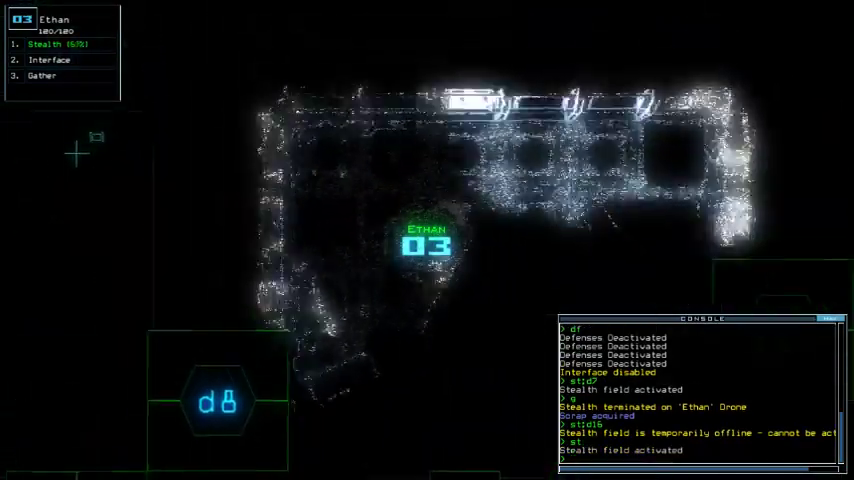
type("d5")
key("Return")
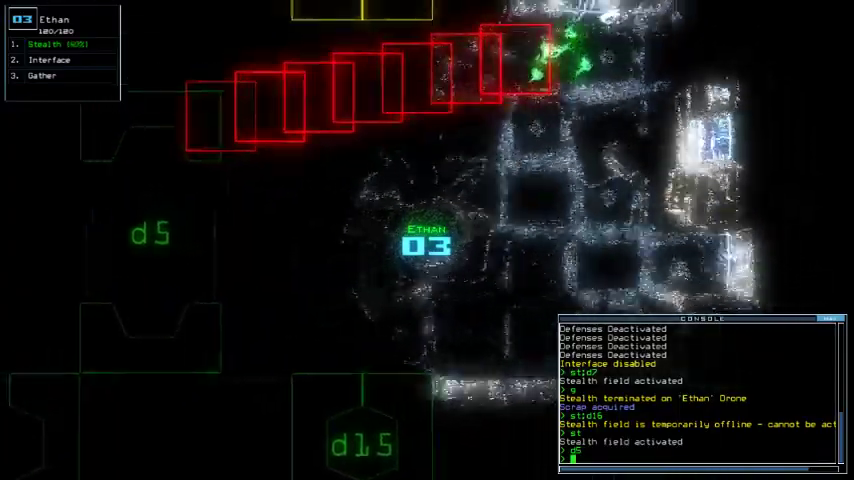
type("st")
key("Return")
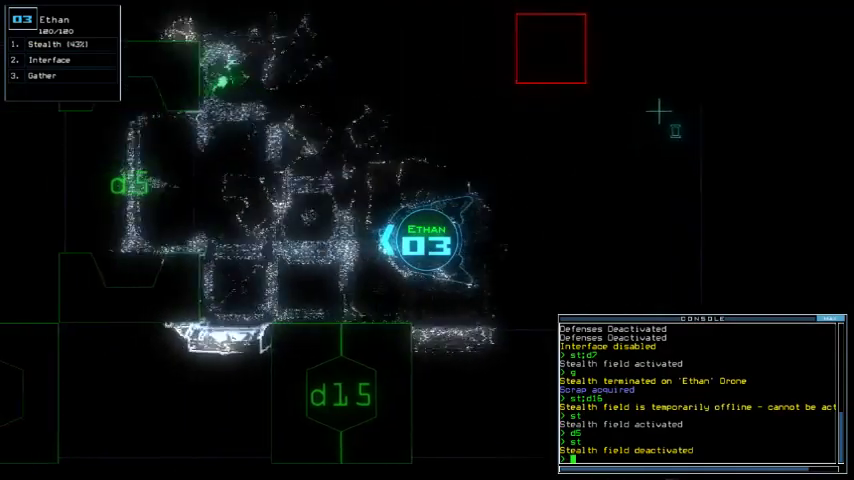
type("st;d15")
- Cloak Ethan through doors d15, d13 and d4, closing doors behind it
key("Return")
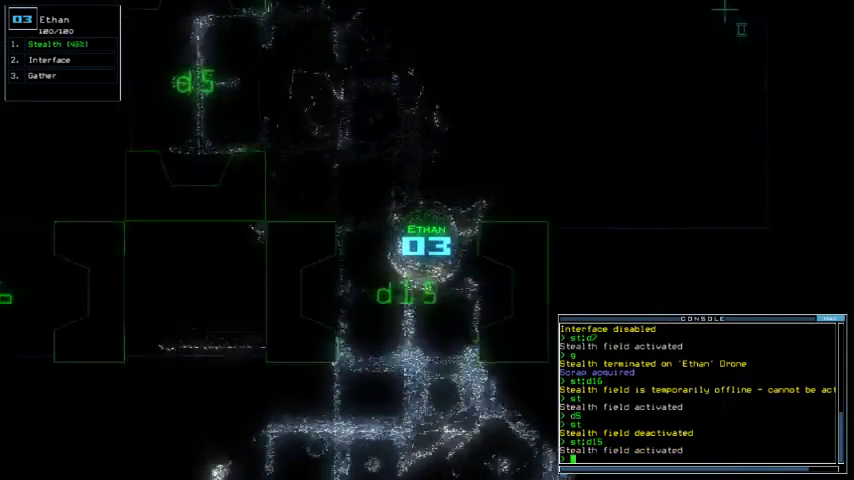
type("cs")
key("Return")
type("d13")
key("Return")
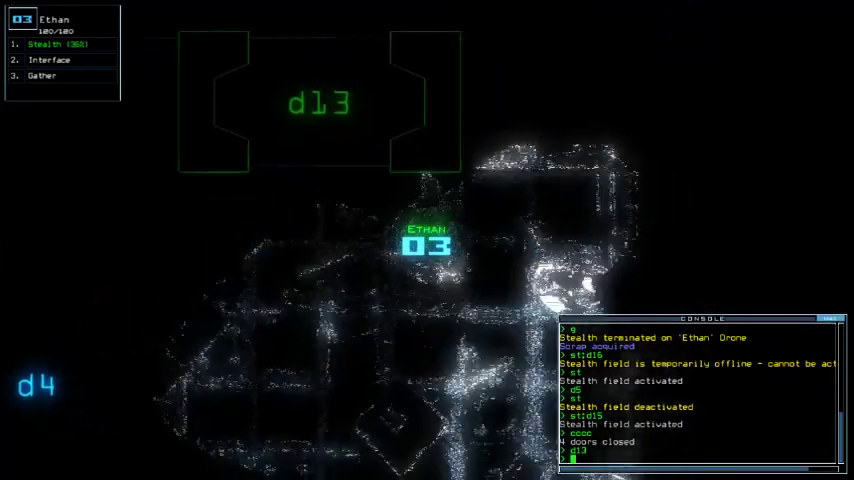
type("cs")
key("Return")
key("Tab")
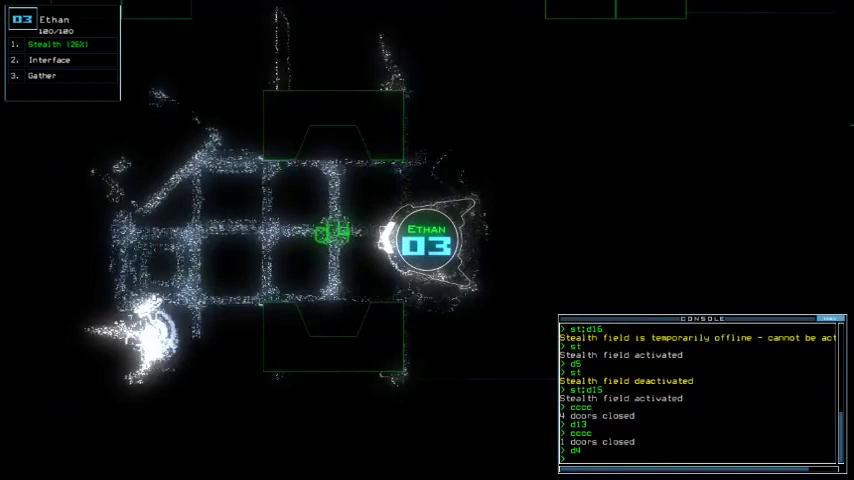
type("d4")
key("Return")
type("st")
key("Return")
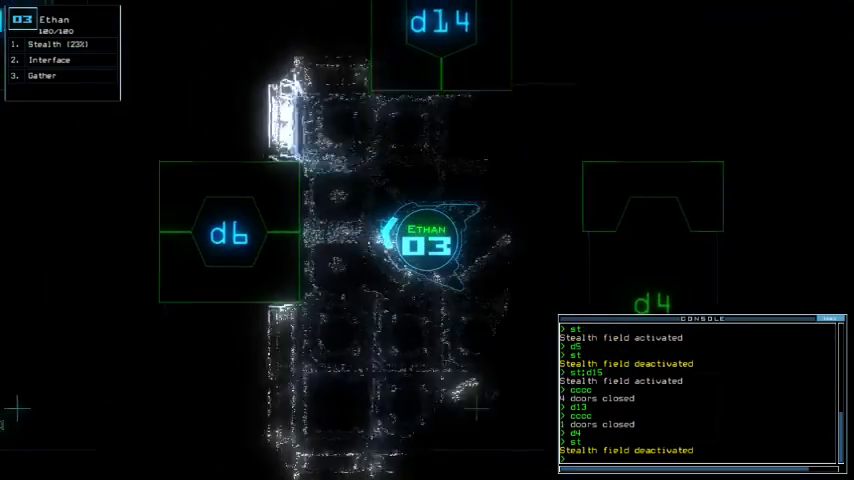
key("Tab")
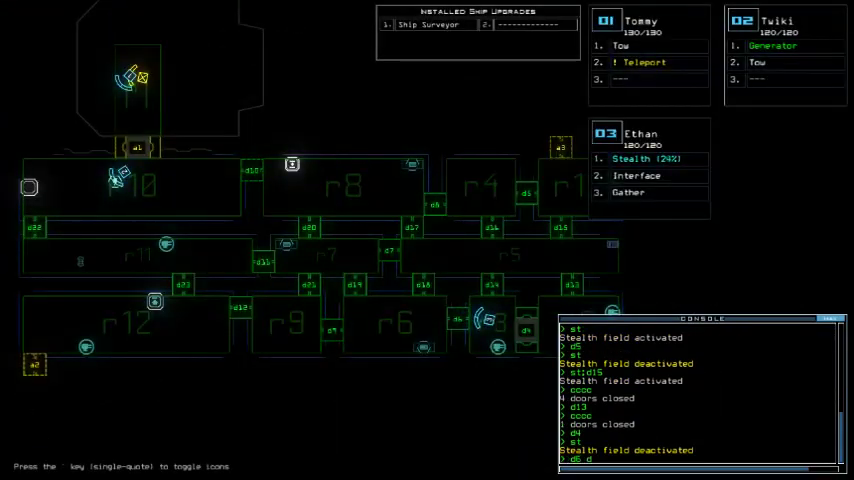
type("9 d12")
- Close doors d6, d9 and d12 and re-dock Twiki at airlock a2
key("Return")
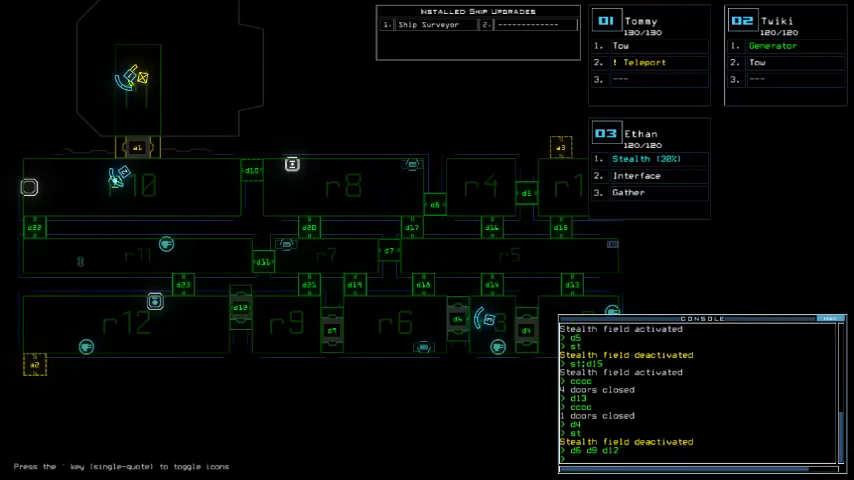
key("Tab")
type("dd a2")
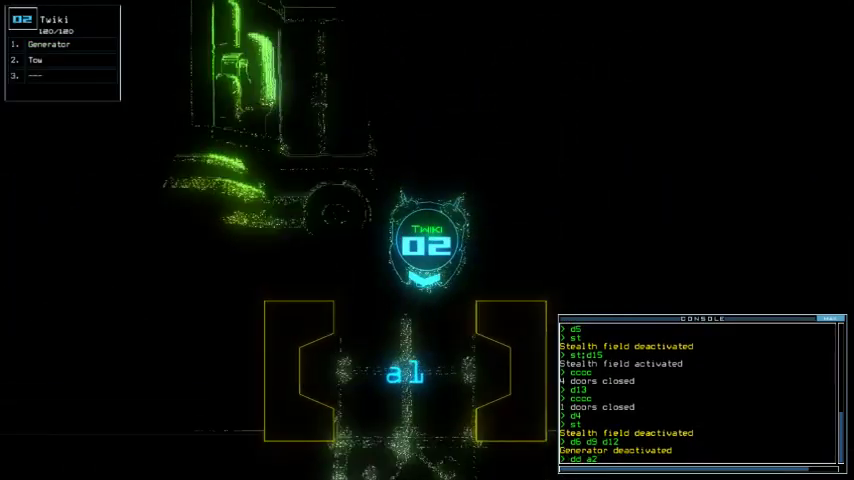
key("Return")
key("Tab")
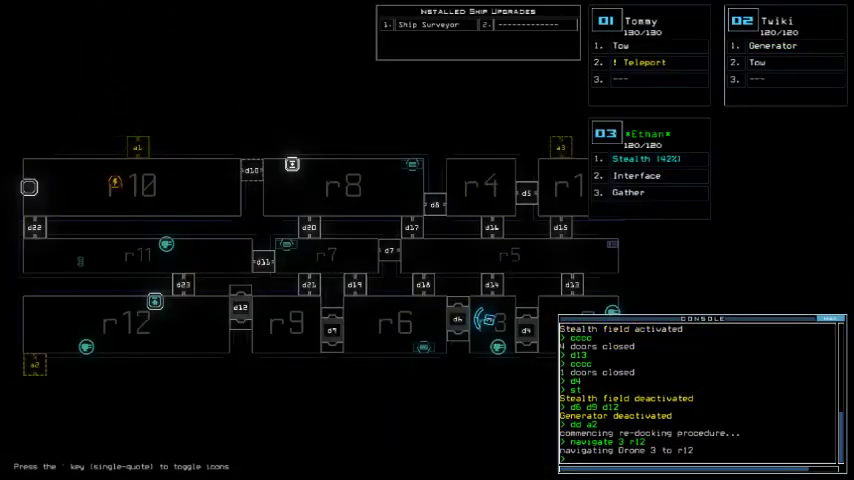
- List room r12's items with Ethan, send it back, and open all doors to r1
key("3")
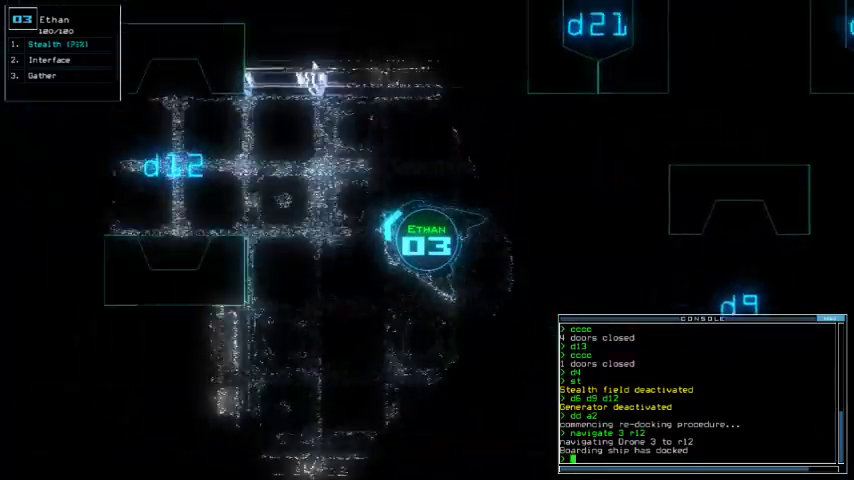
type("i")
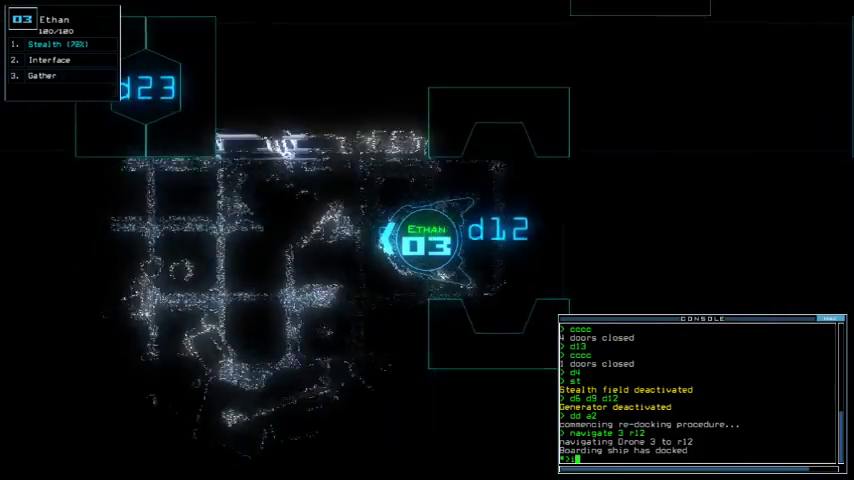
key("Return")
type("back")
key("Return")
type("arr")
key("Return")
key("space")
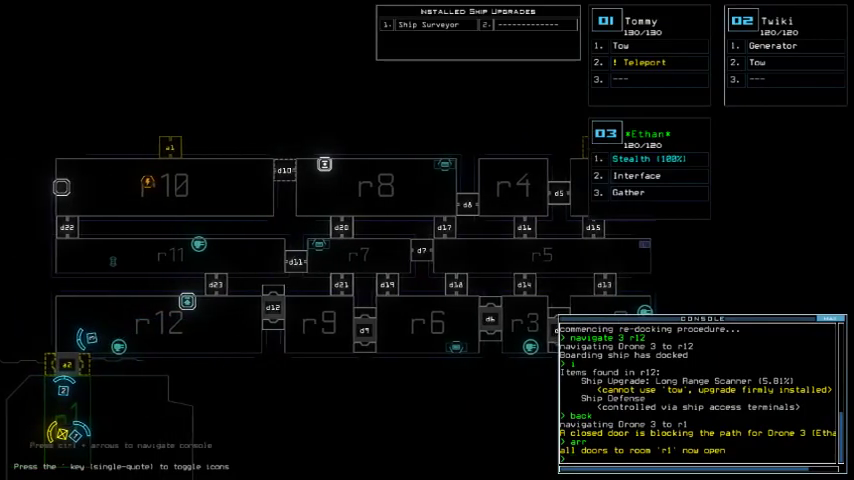
- Leave the derelict, accept the 805 score, and view the 09/05/2020 leaderboard at rank 2
key("space")
key("space")
type("out")
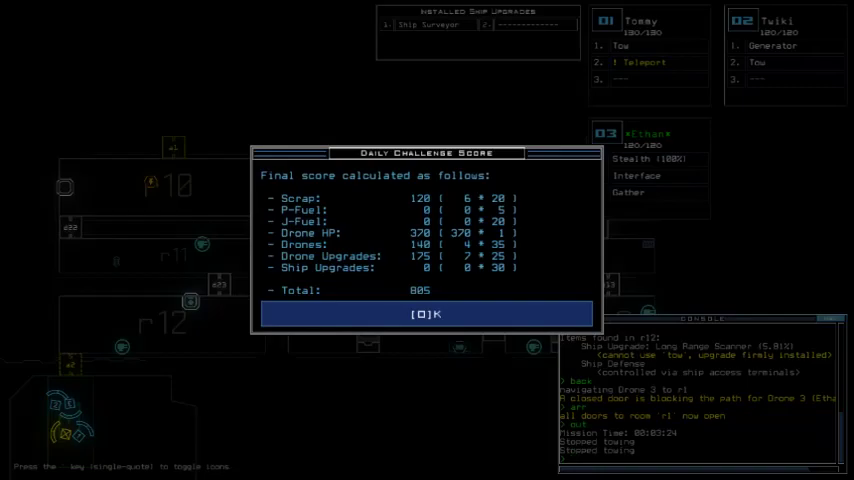
key("Return")
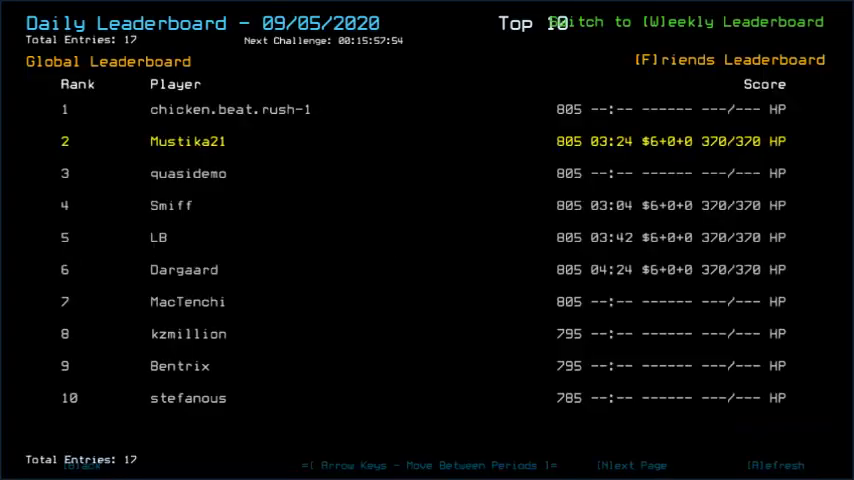